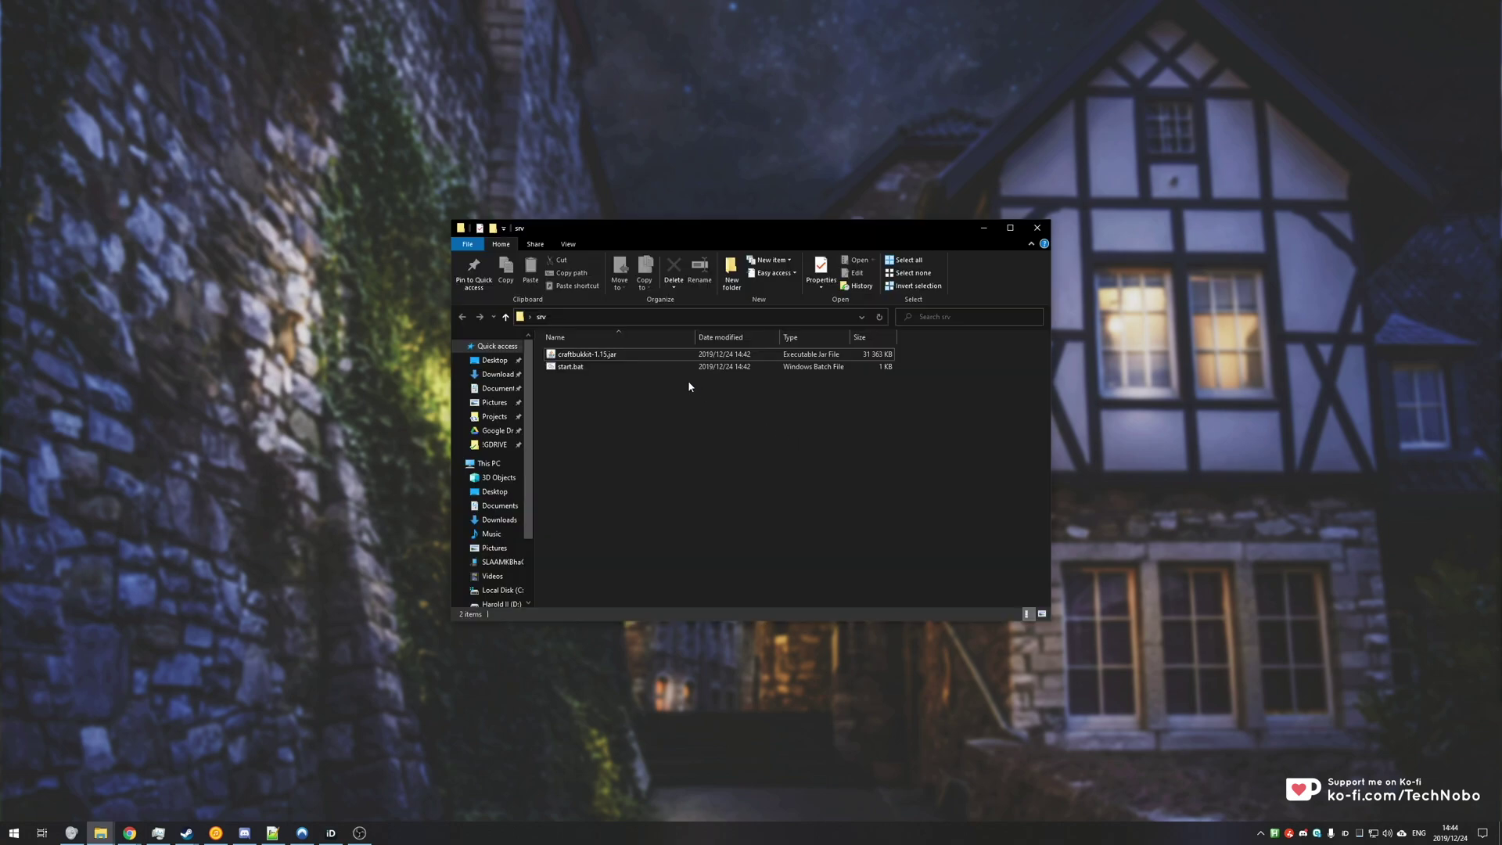
Step: Run start.bat from the srv folder and check its console, which only shows the pause prompt
click(643, 368)
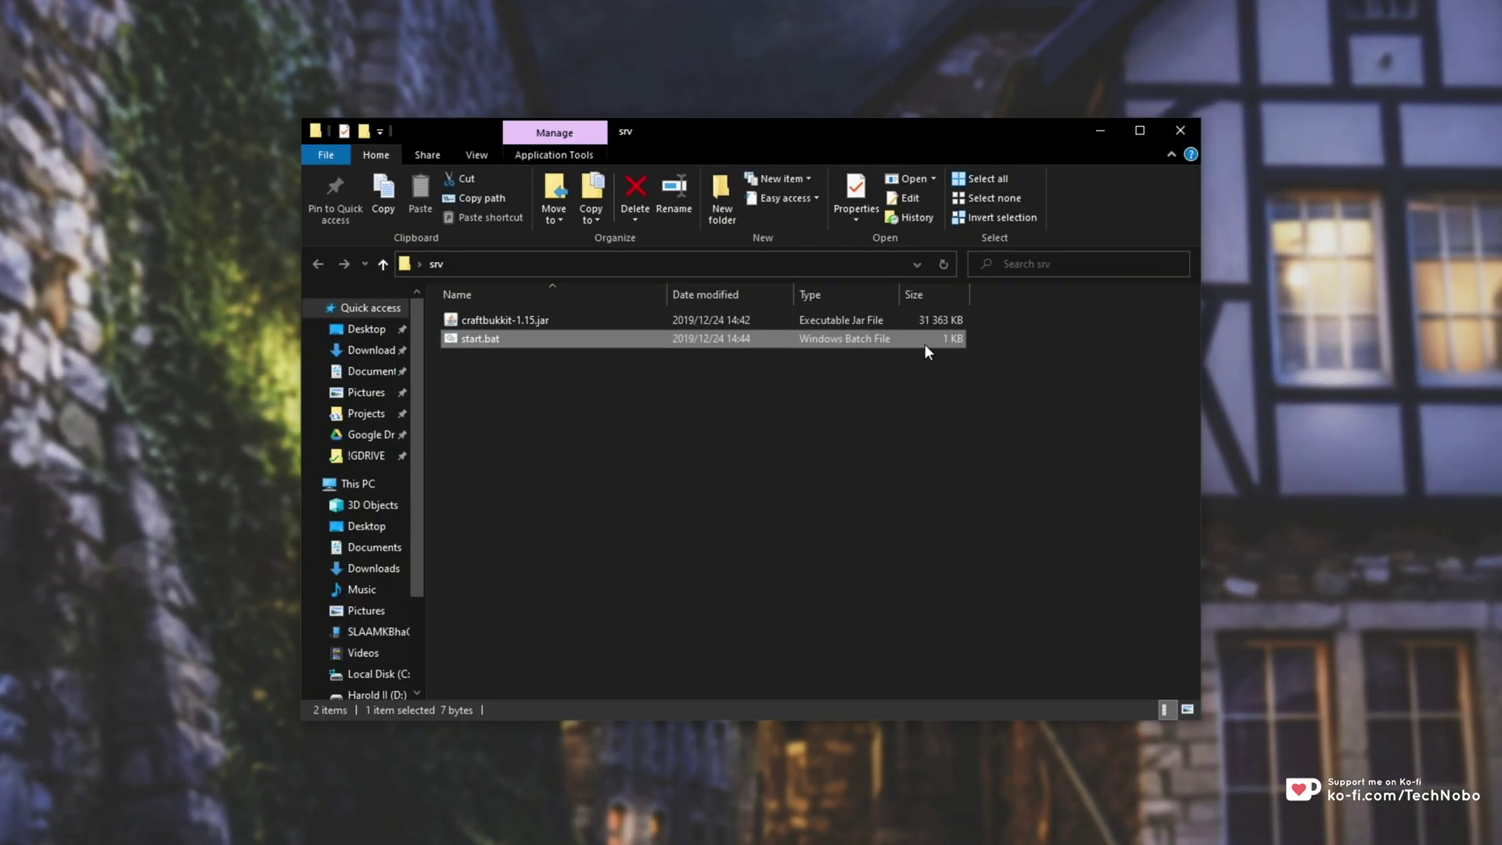
double_click(866, 371)
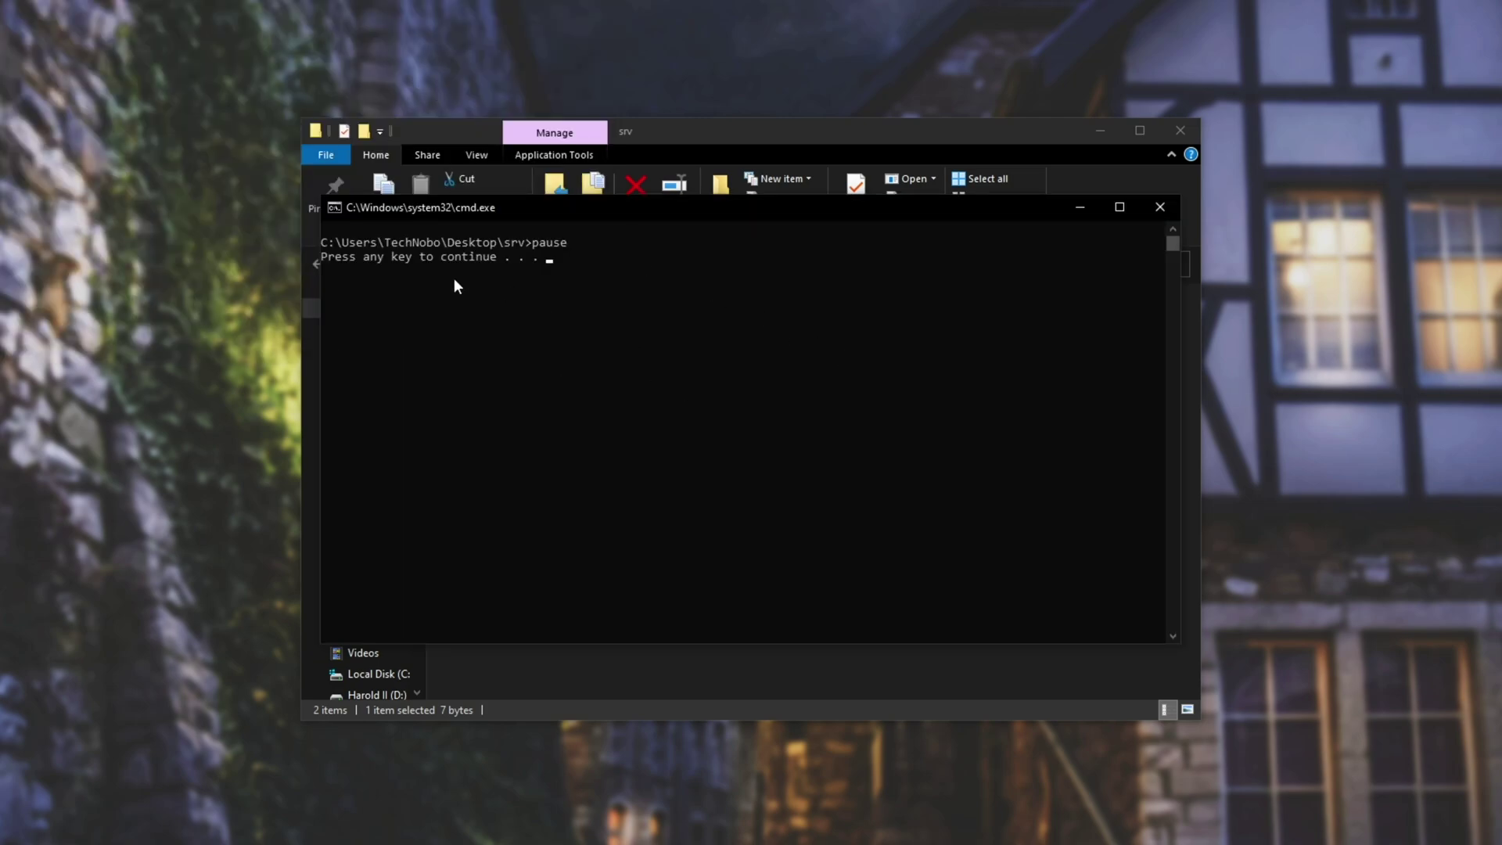
drag(533, 242, 560, 243)
key(ctrl+a)
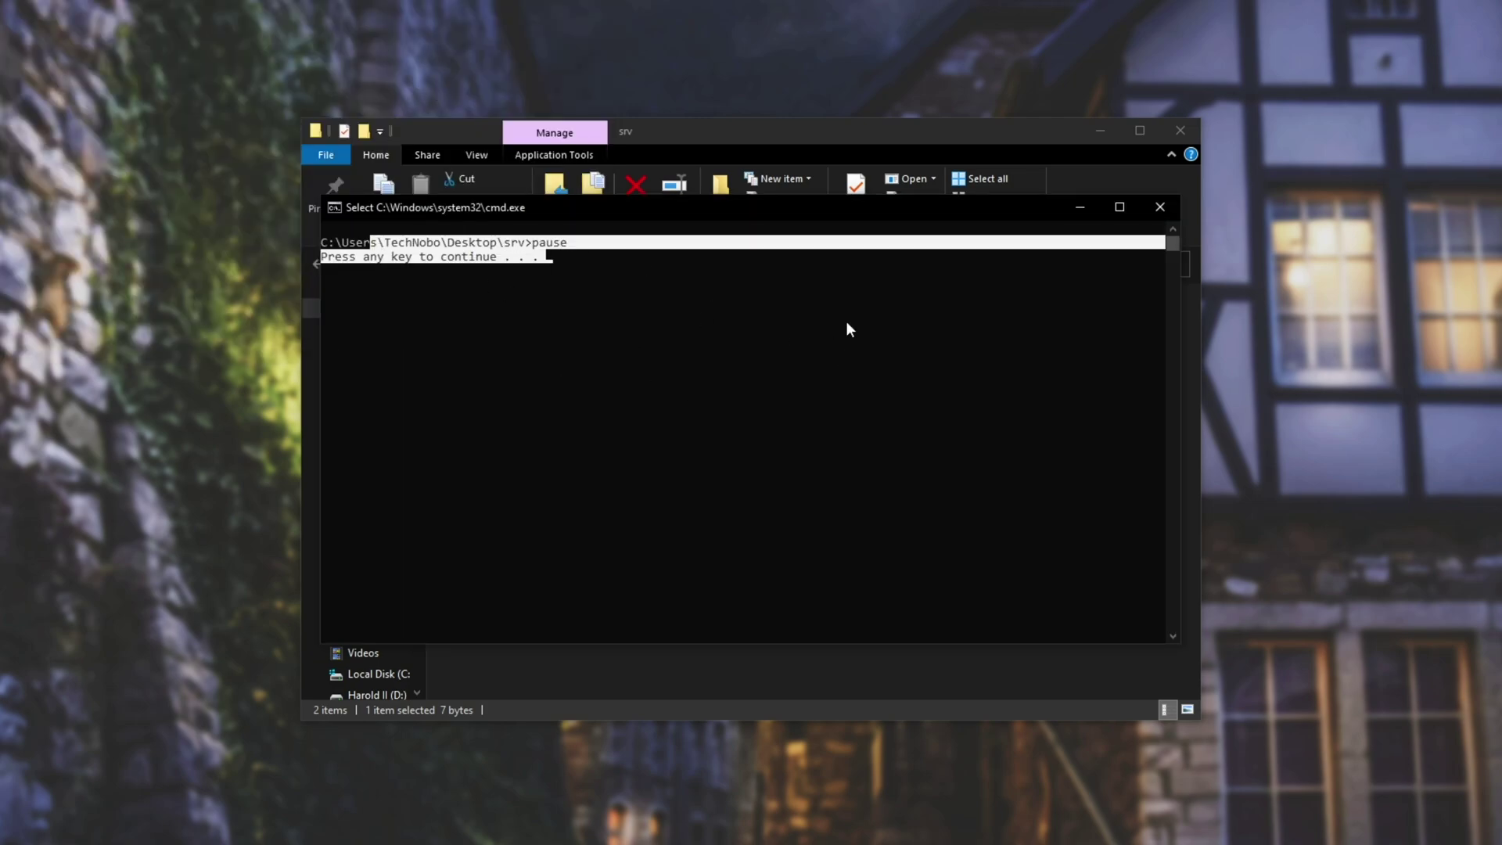
click(844, 324)
click(1154, 213)
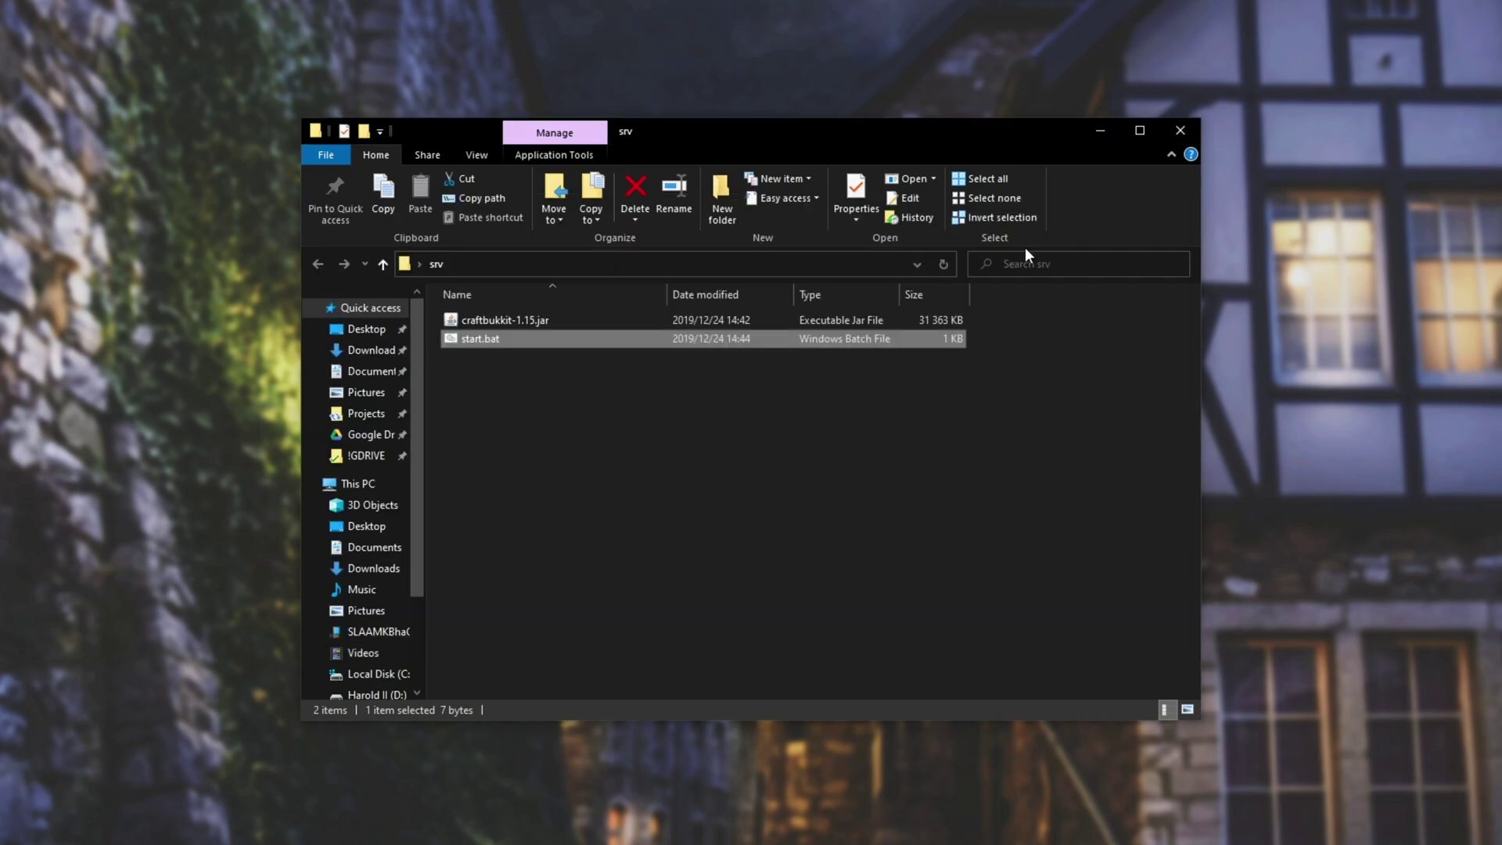
click(635, 322)
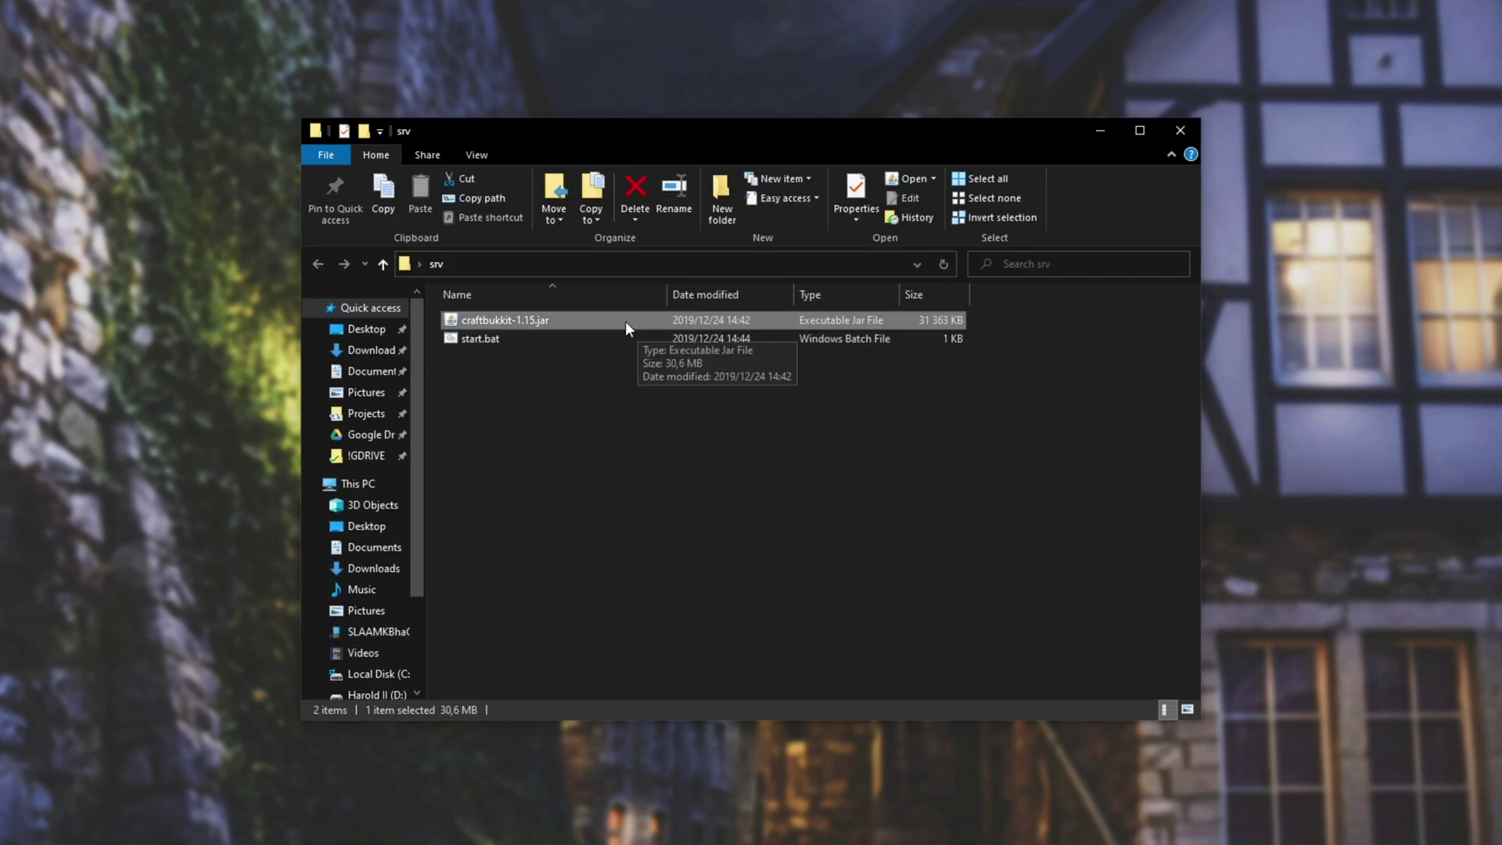
ctrl+scroll(608, 397, up, 5)
ctrl+scroll(608, 397, down, 1)
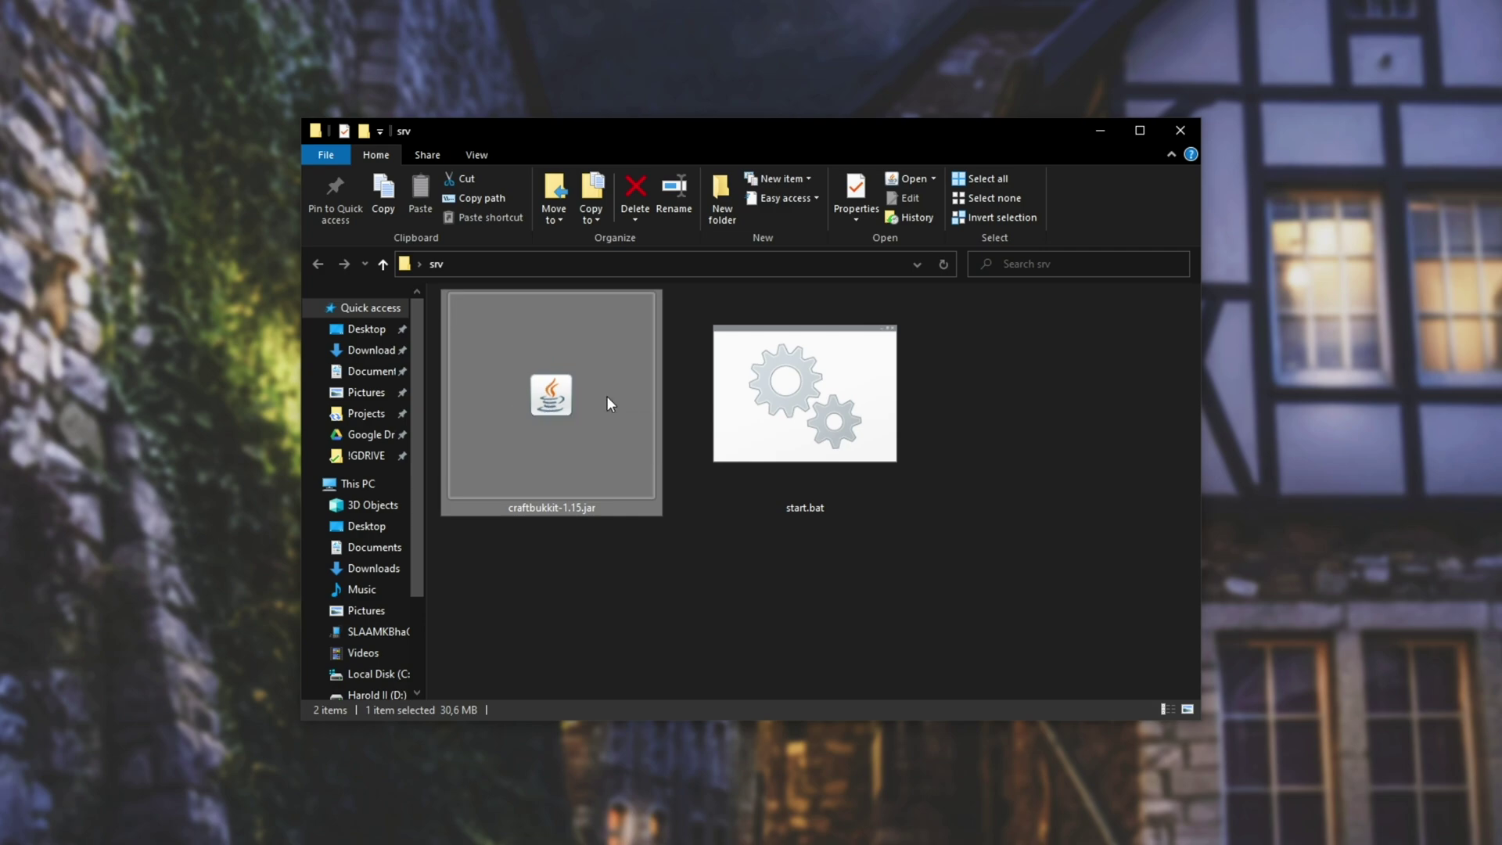
right_click(609, 398)
click(723, 644)
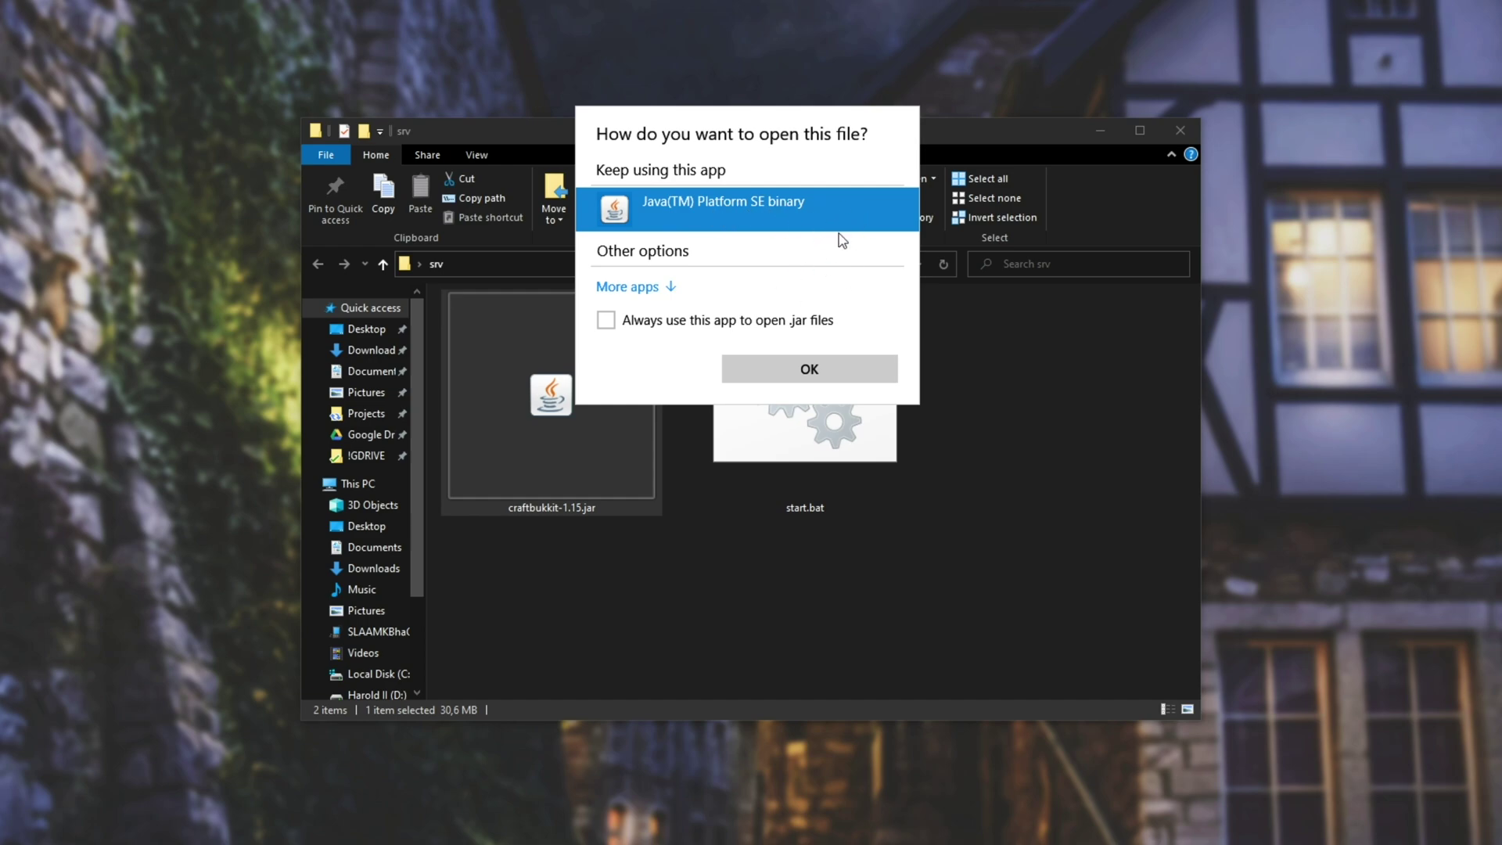
click(1072, 368)
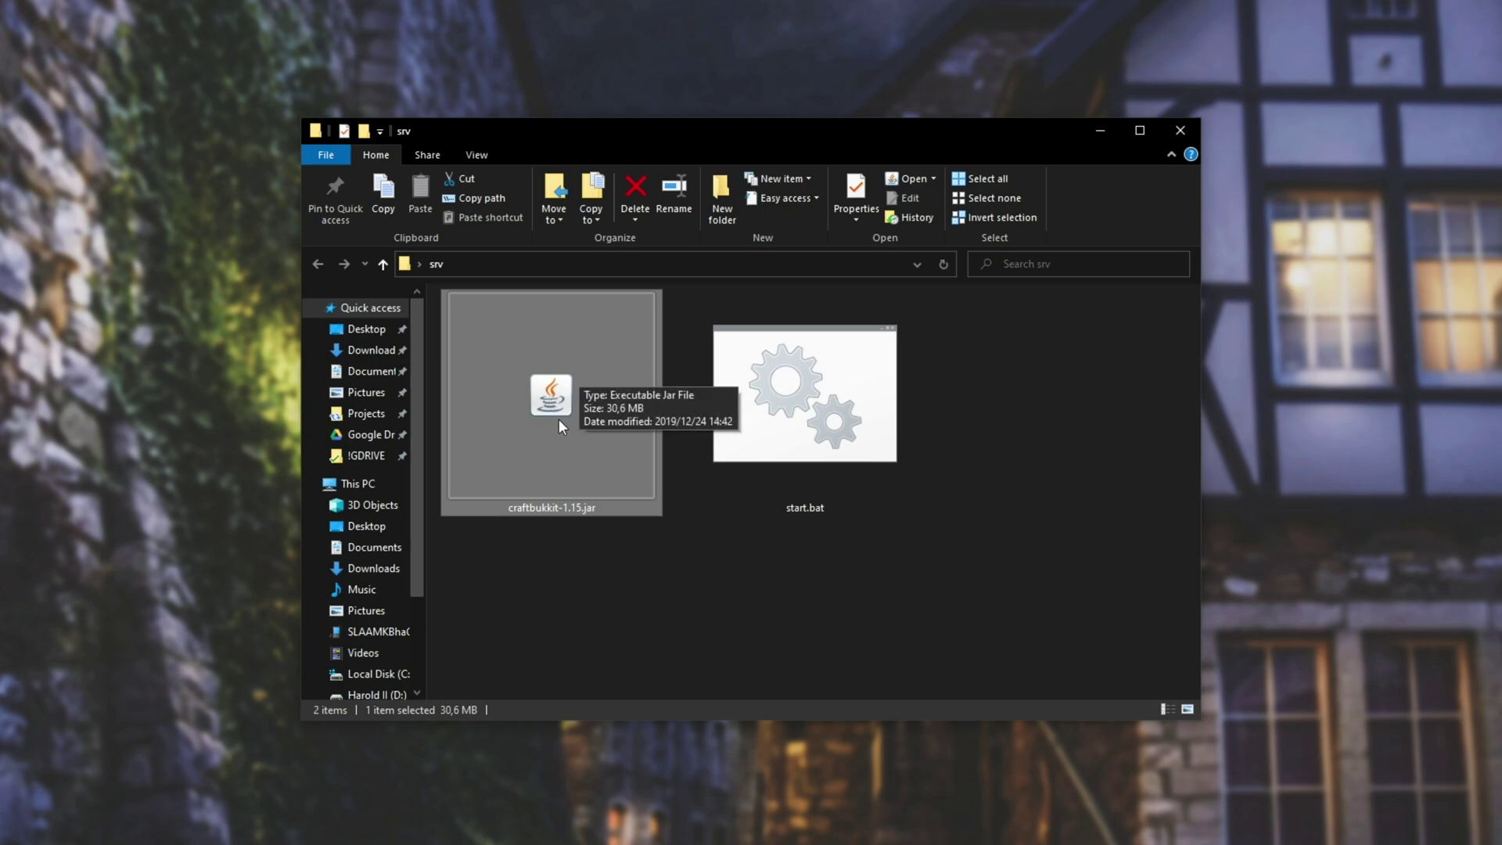
ctrl+scroll(559, 419, down, 4)
ctrl+scroll(559, 419, down, 3)
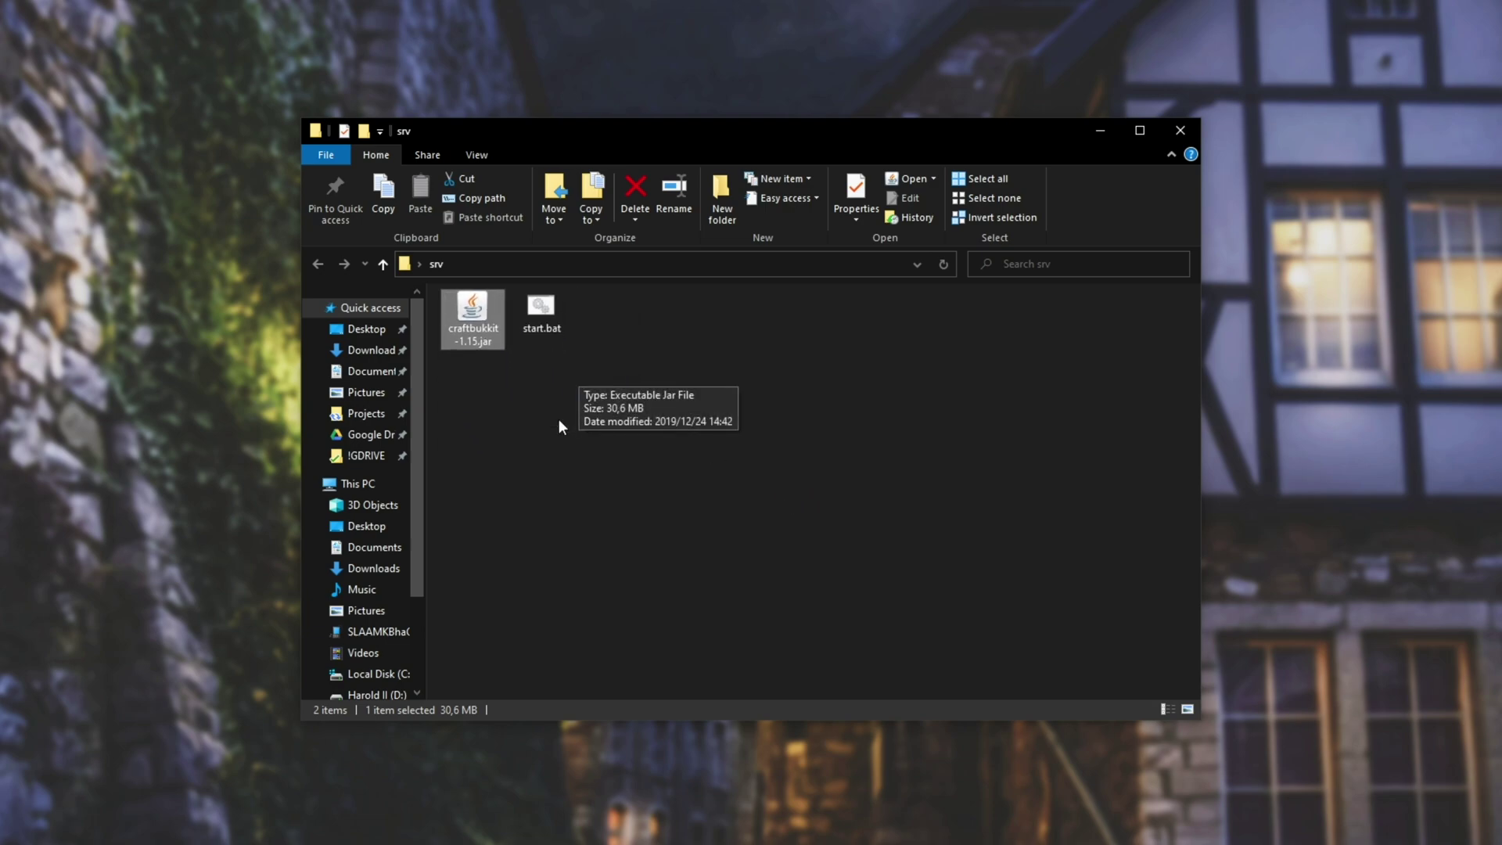
ctrl+scroll(612, 399, down, 2)
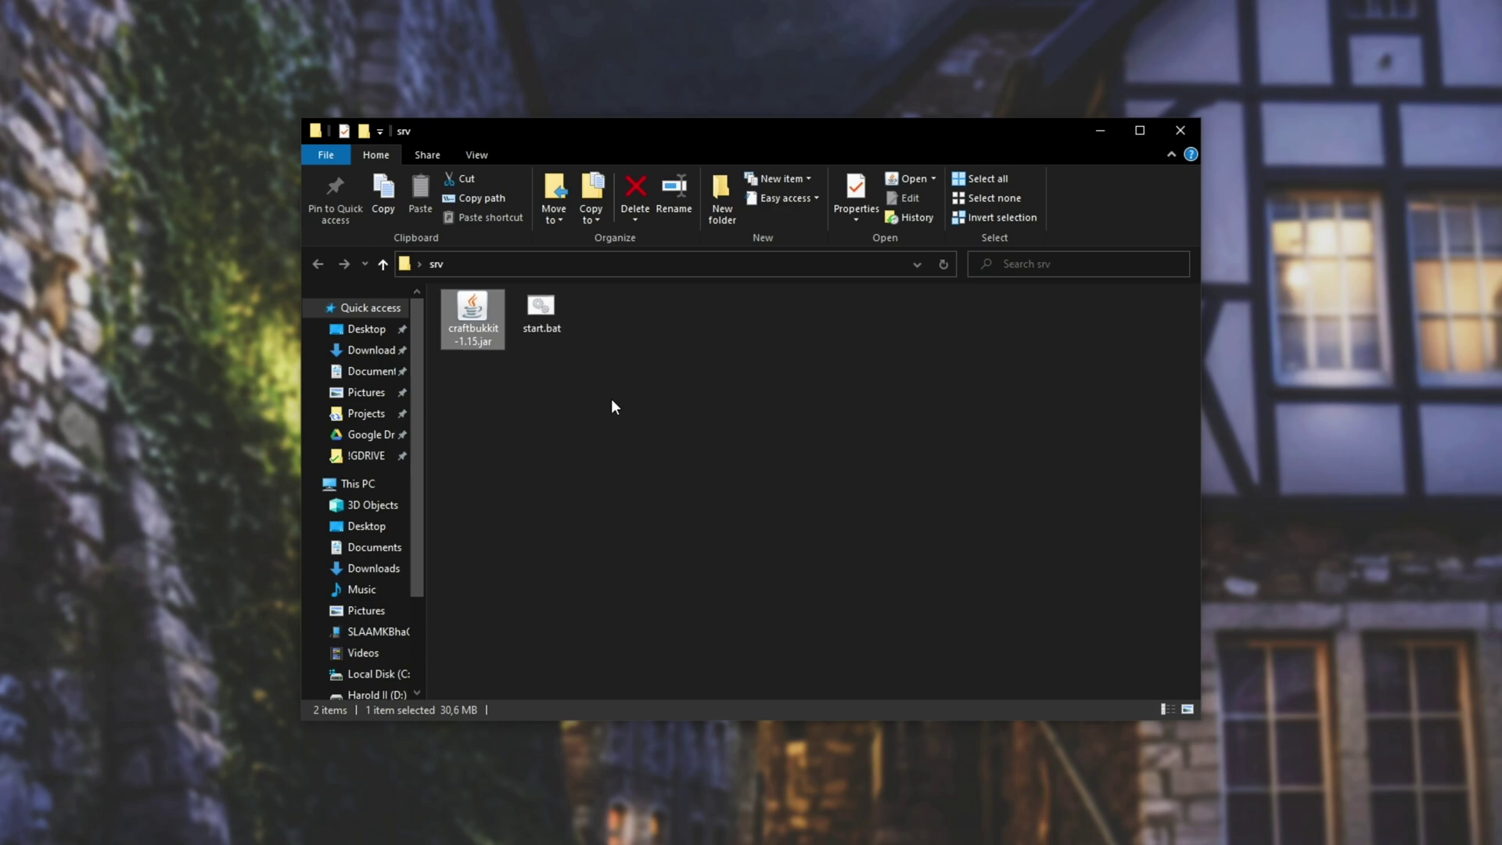
ctrl+scroll(612, 406, down, 1)
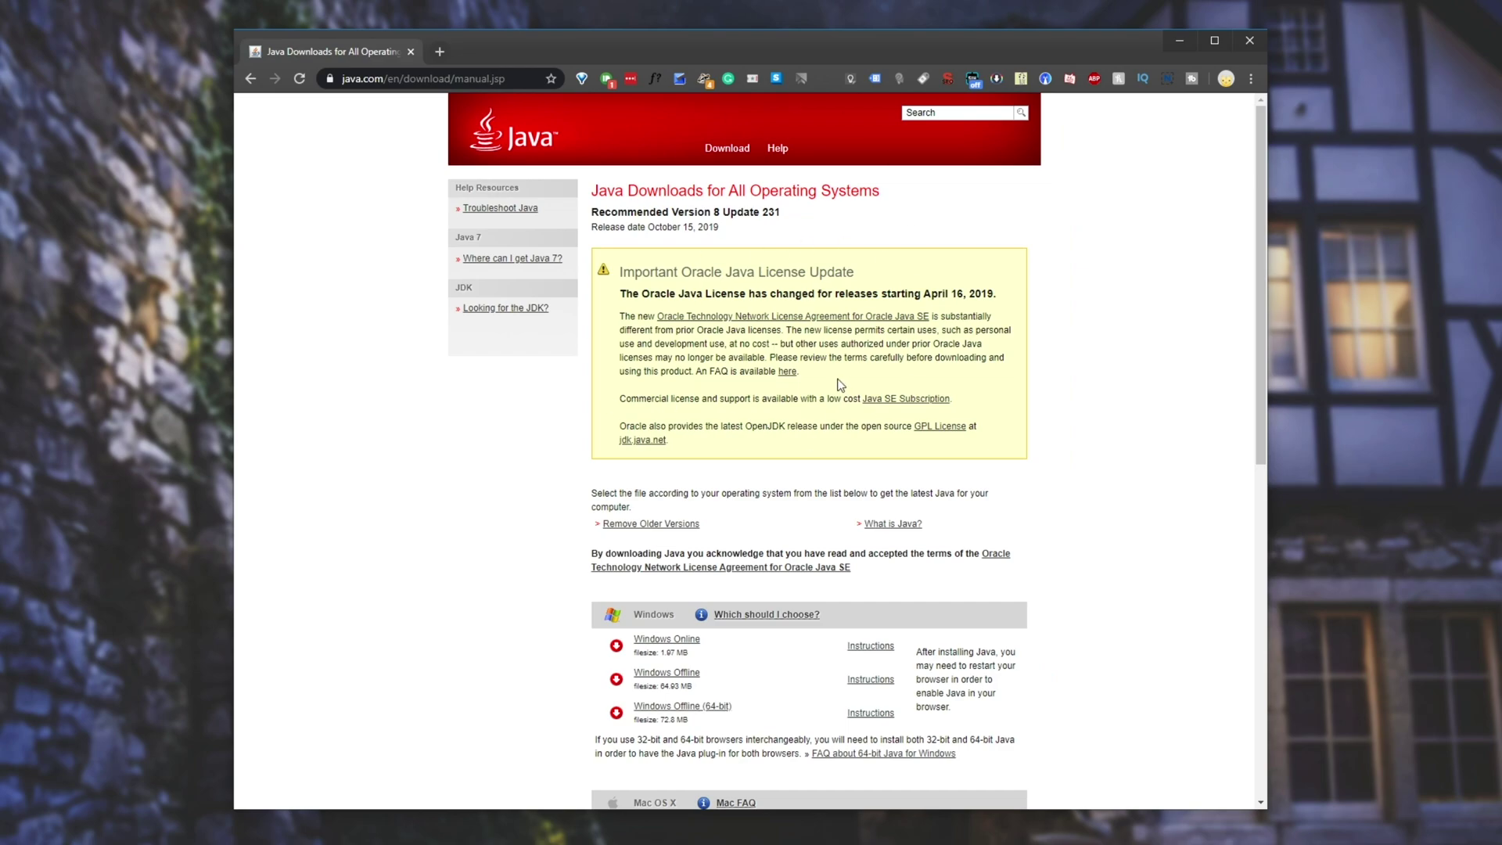
Step: Point out the Java download page heading, the recommended version, and the Windows section
drag(592, 191, 872, 193)
click(873, 194)
drag(753, 212, 786, 217)
click(786, 217)
scroll(645, 383, down, 3)
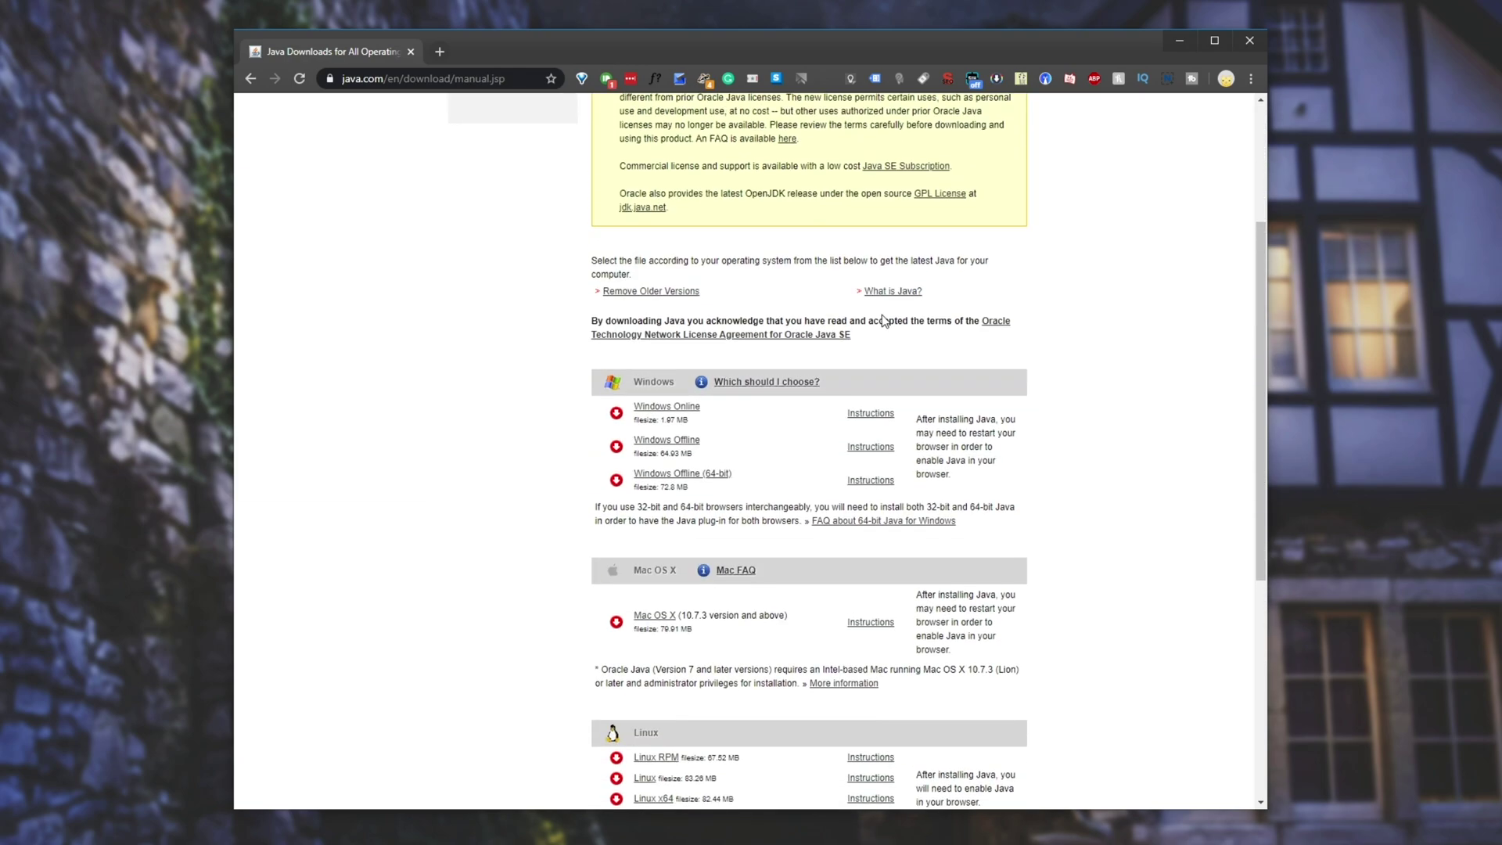
double_click(645, 384)
click(659, 607)
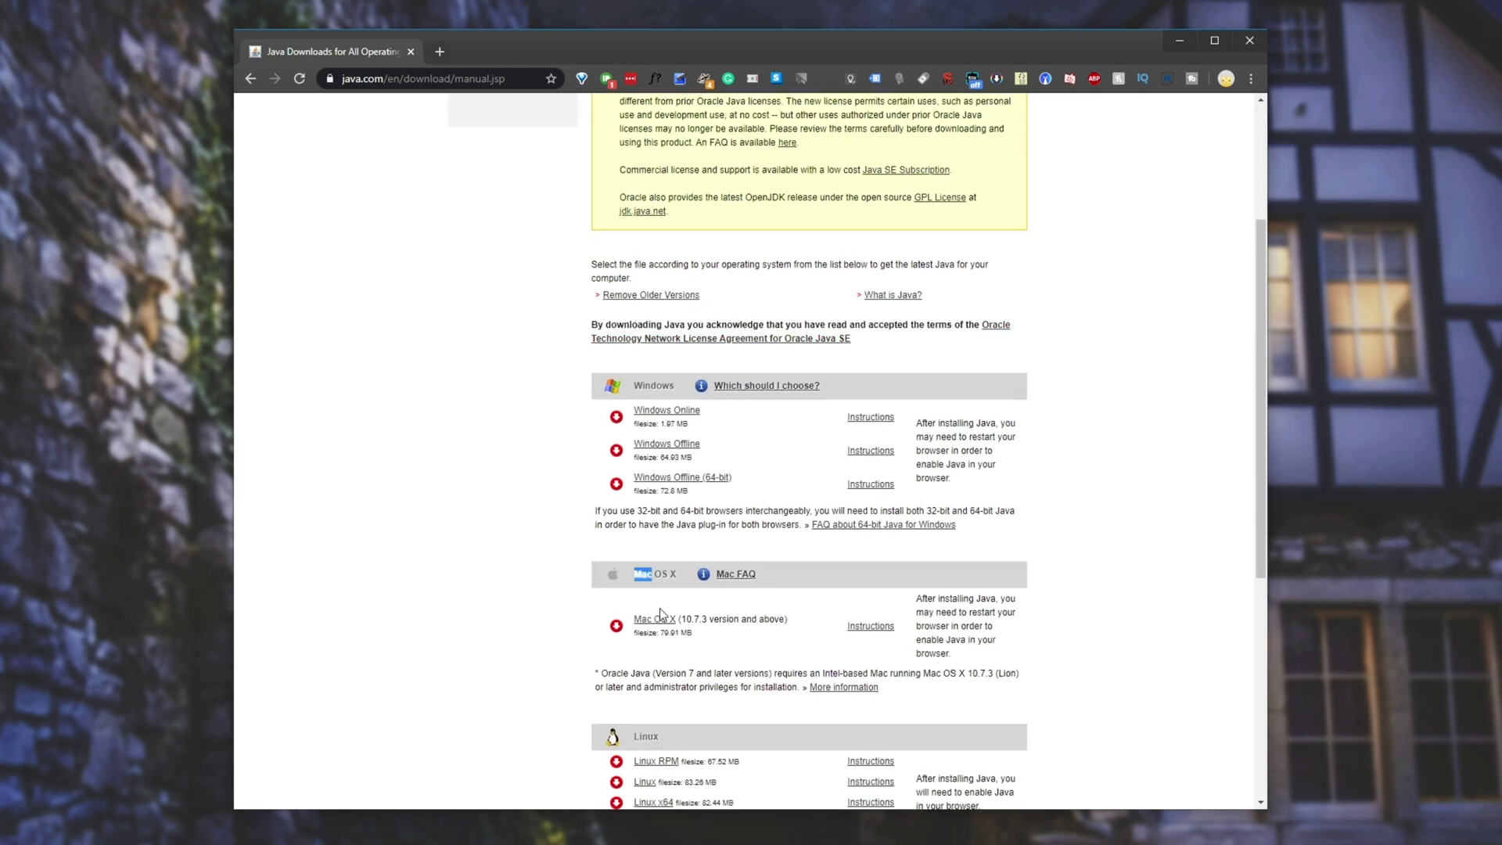
drag(634, 736, 653, 735)
Step: Download the Windows Offline and Windows Offline (64-bit) Java installers
drag(702, 444, 636, 445)
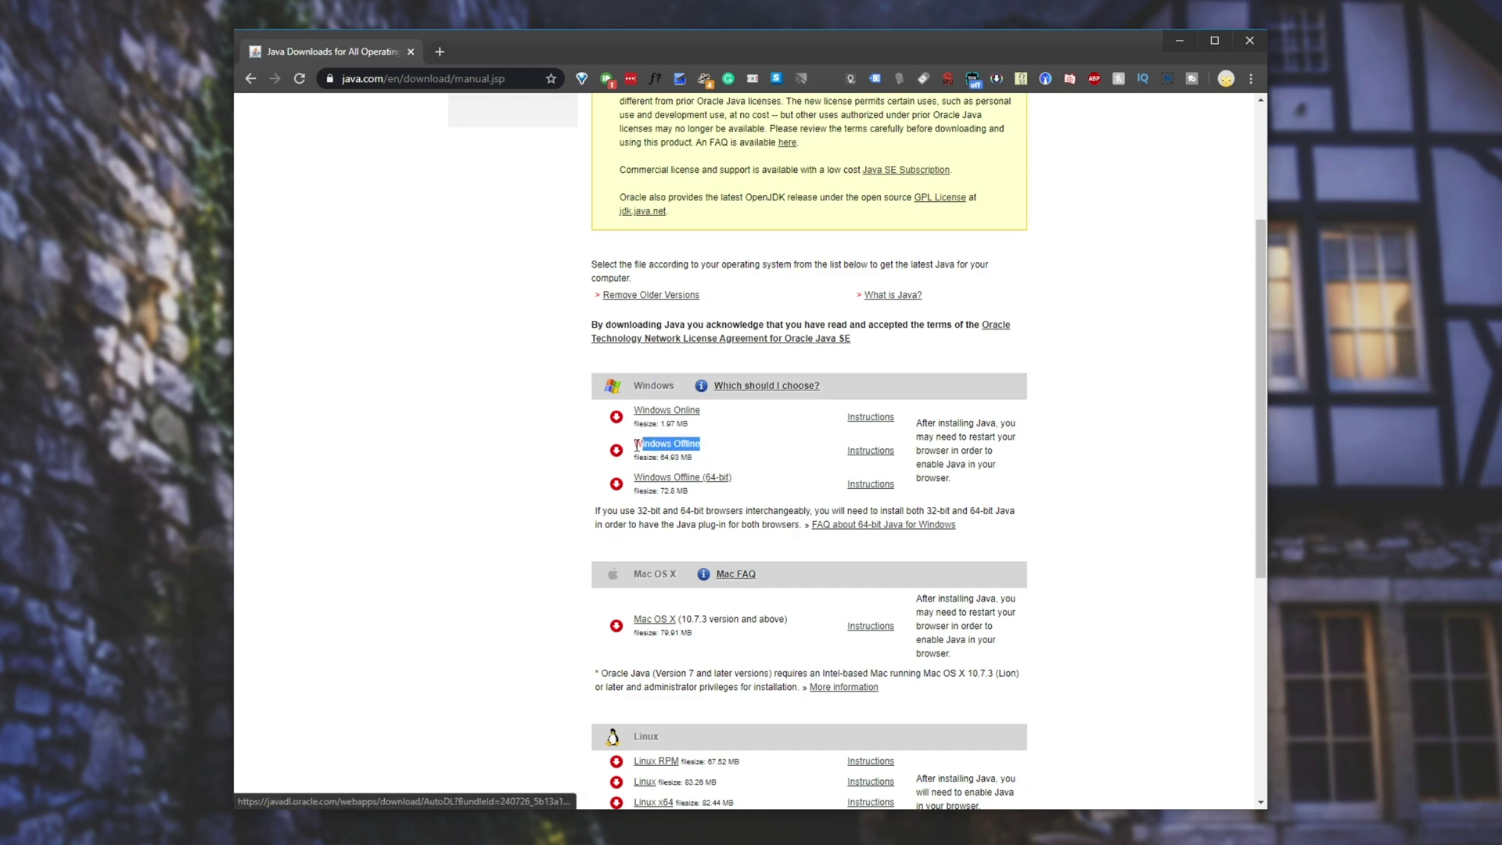
drag(733, 478, 639, 485)
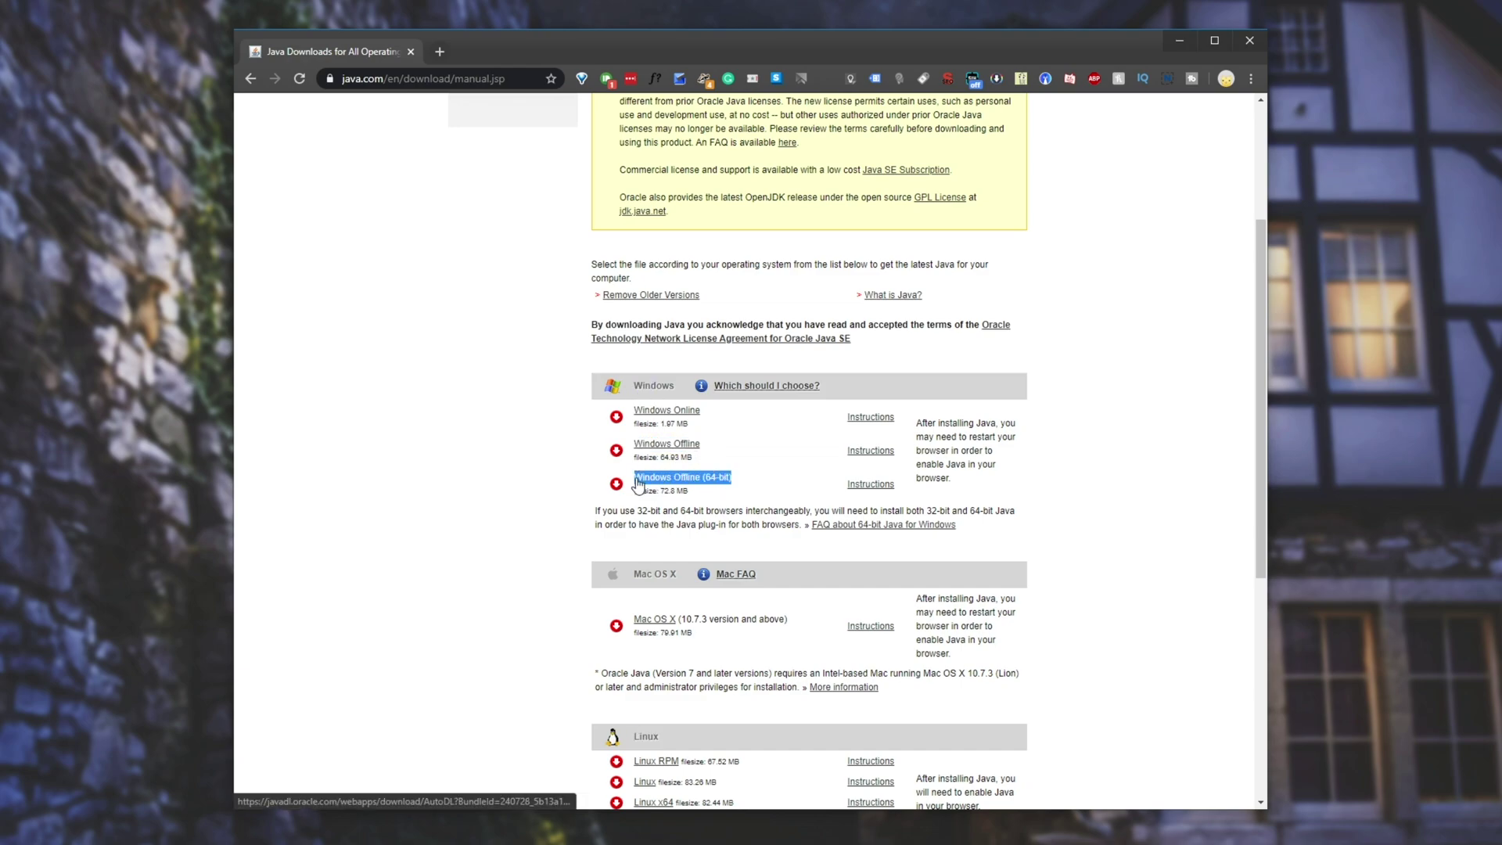
click(791, 478)
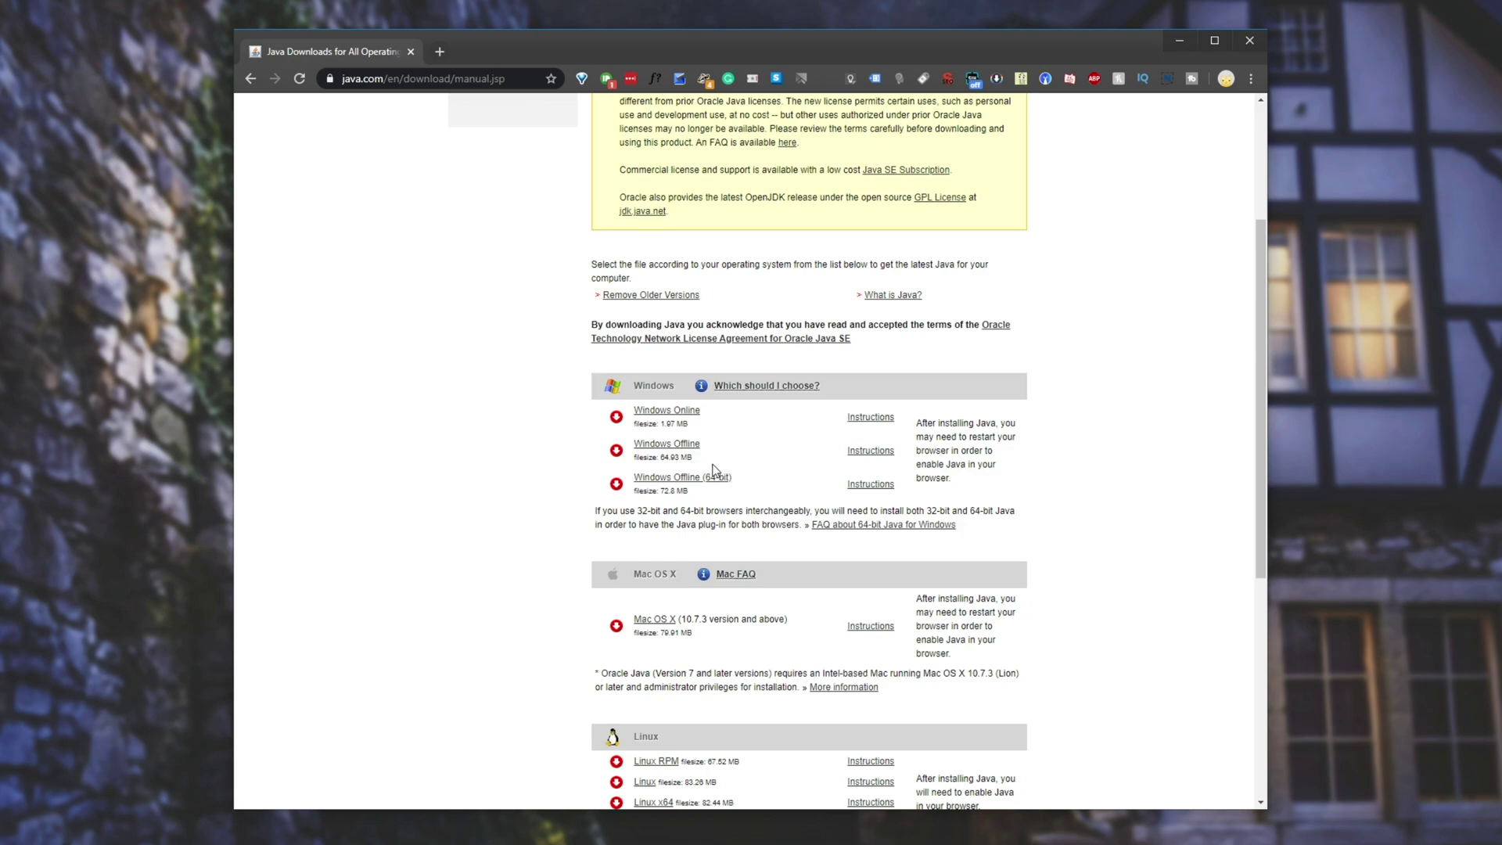
drag(697, 458, 635, 452)
drag(709, 494, 633, 478)
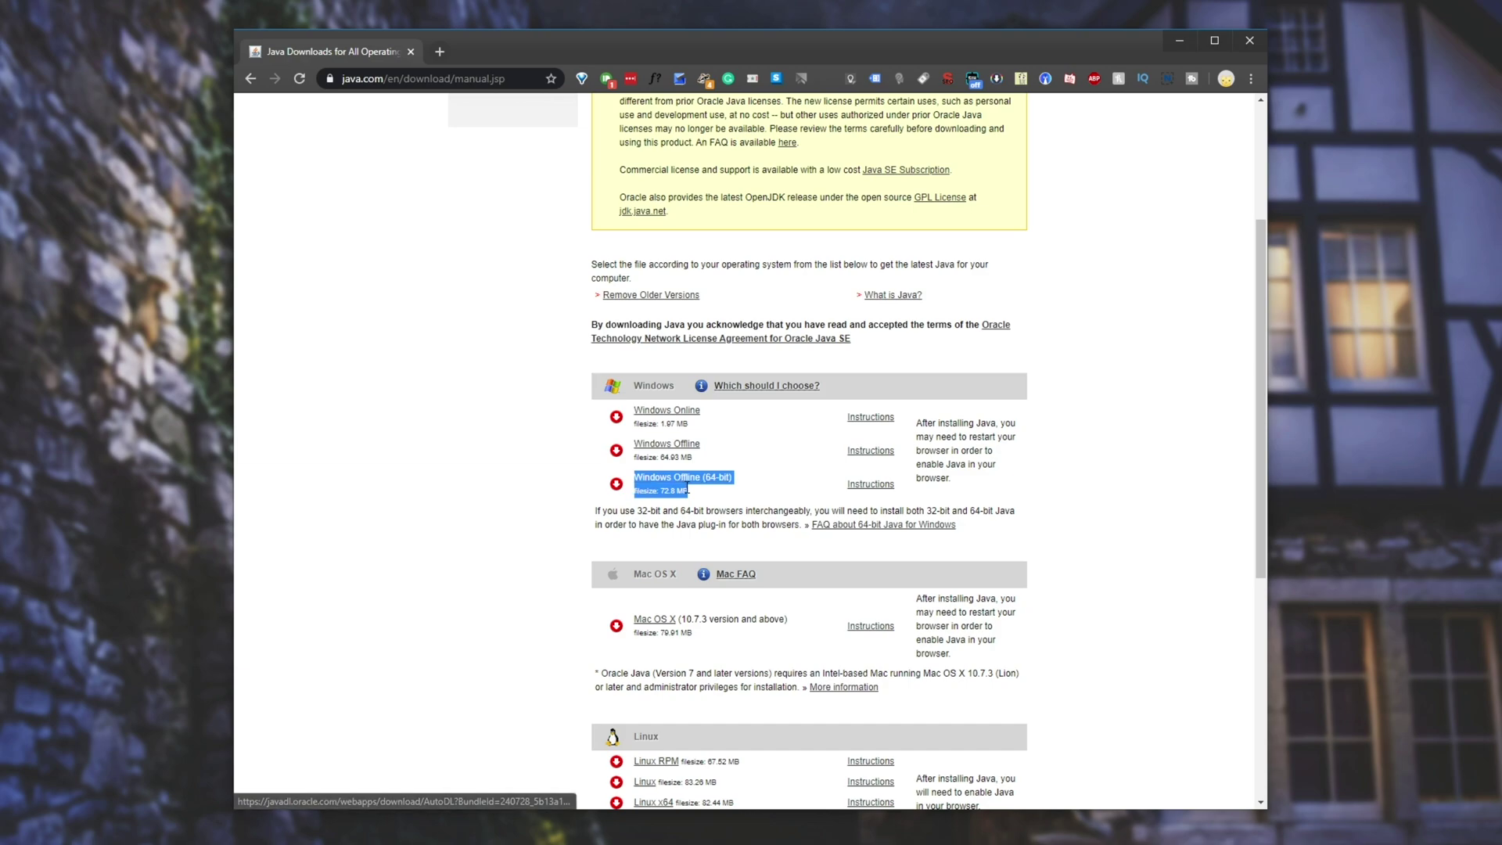
click(728, 491)
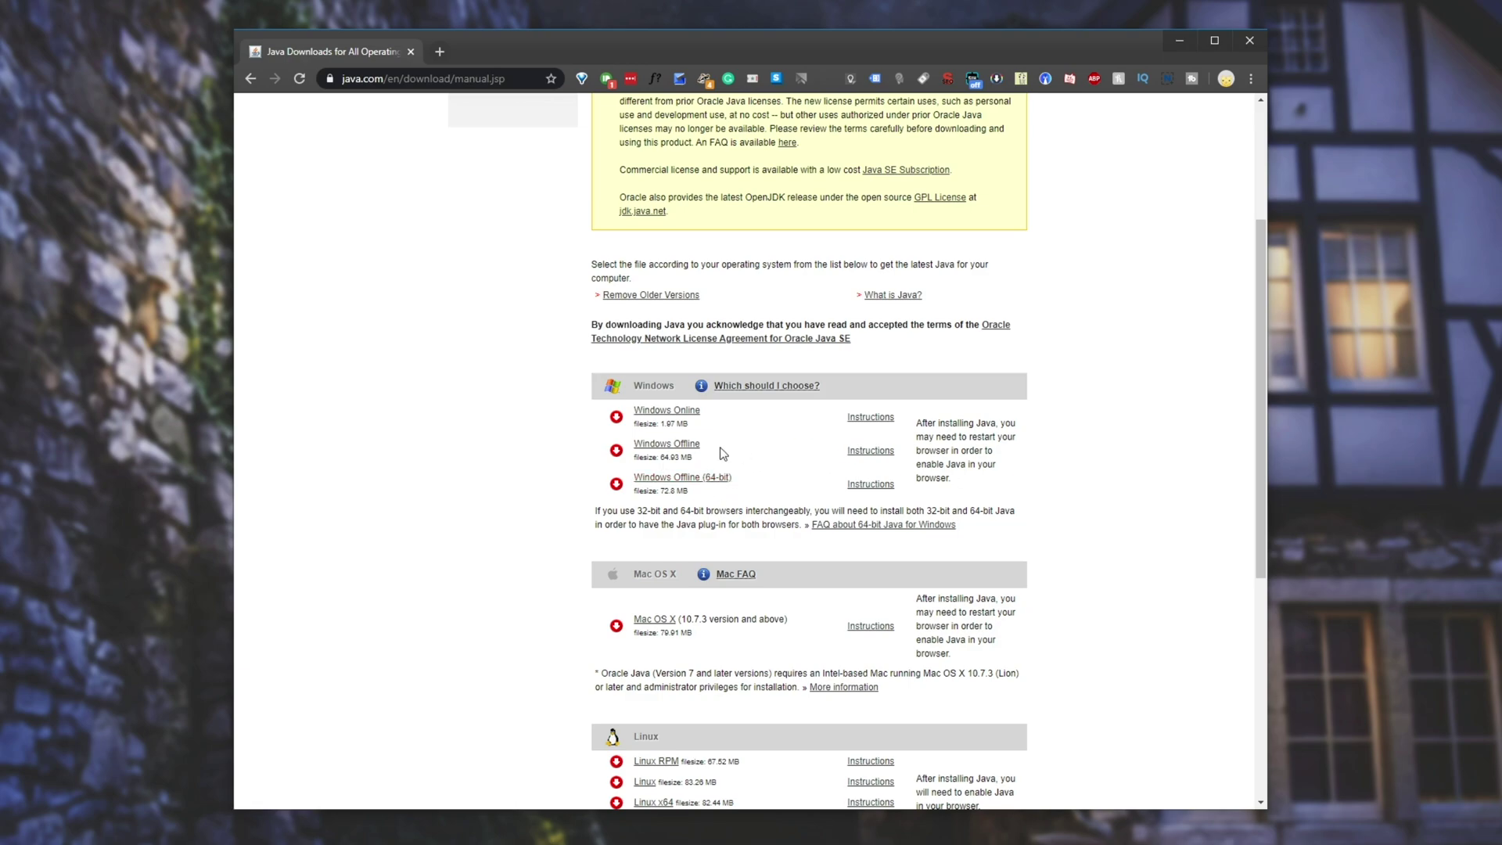
click(675, 453)
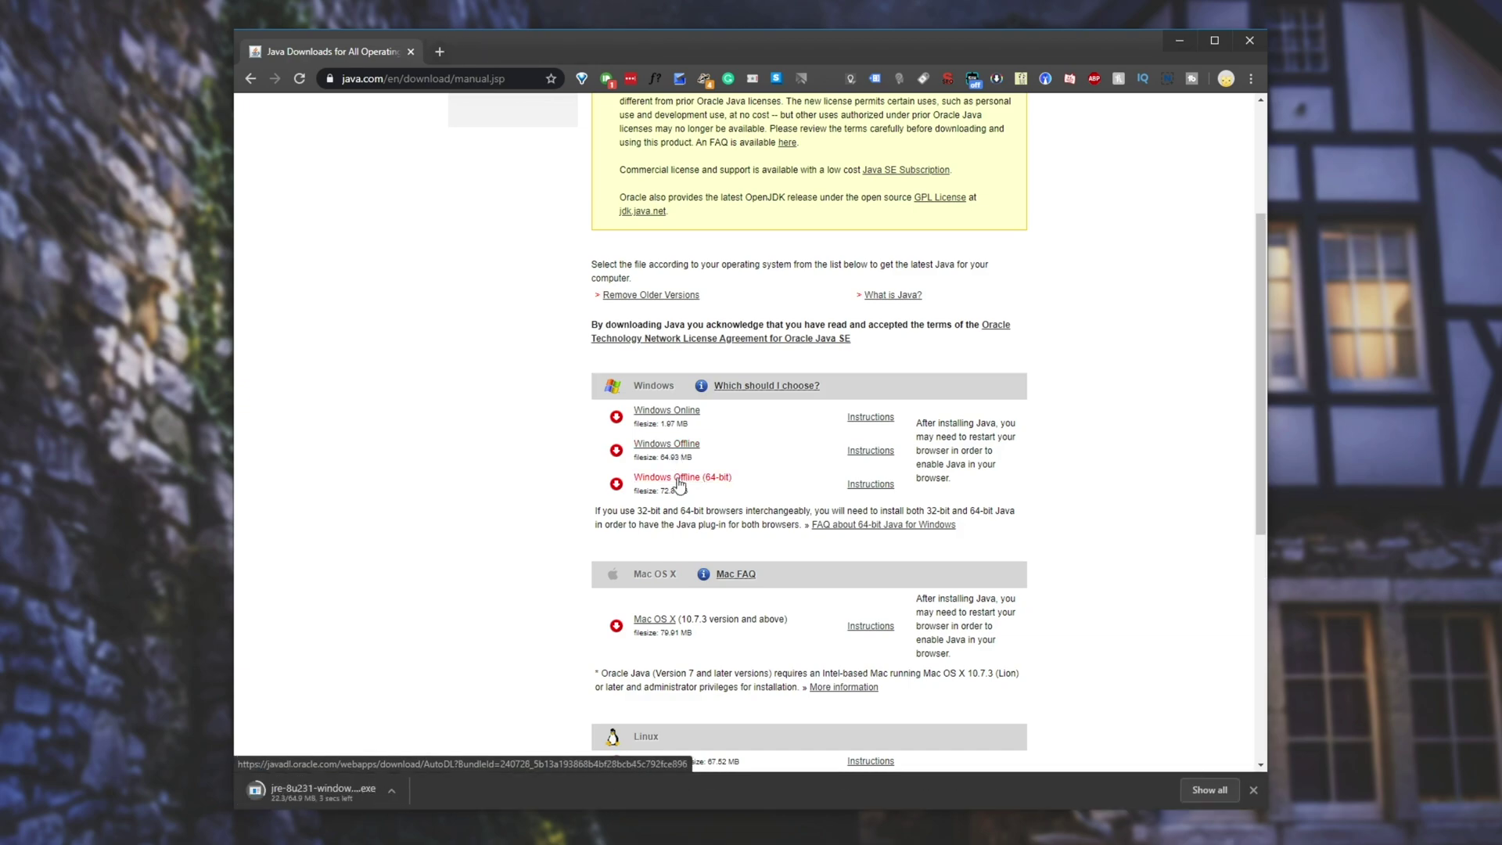
click(678, 479)
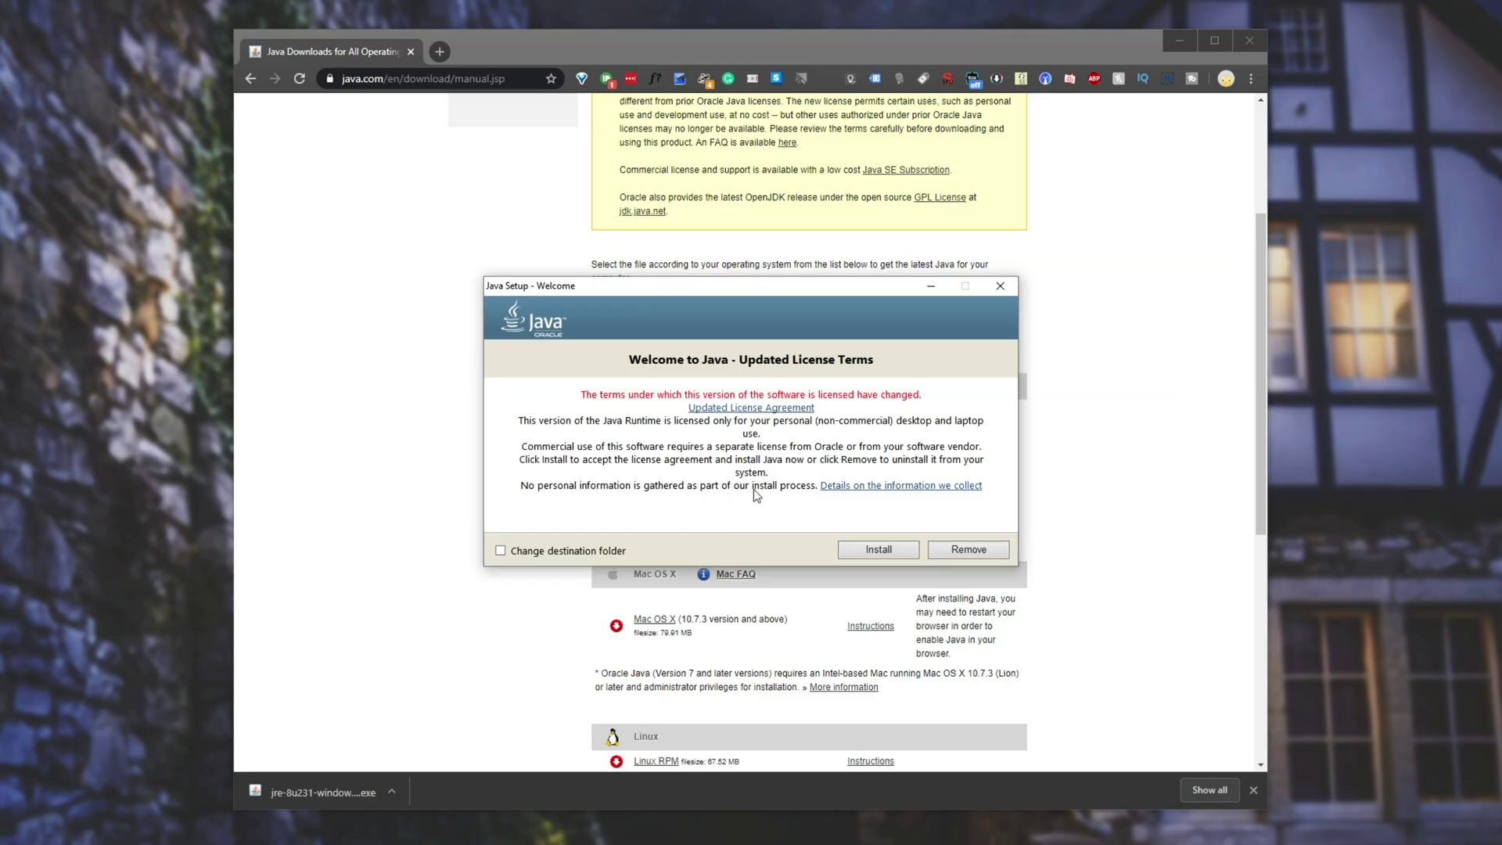
Step: Install Java 8 Update 231, uninstall both out-of-date Java 8 Update 221 versions, and close Setup
click(875, 550)
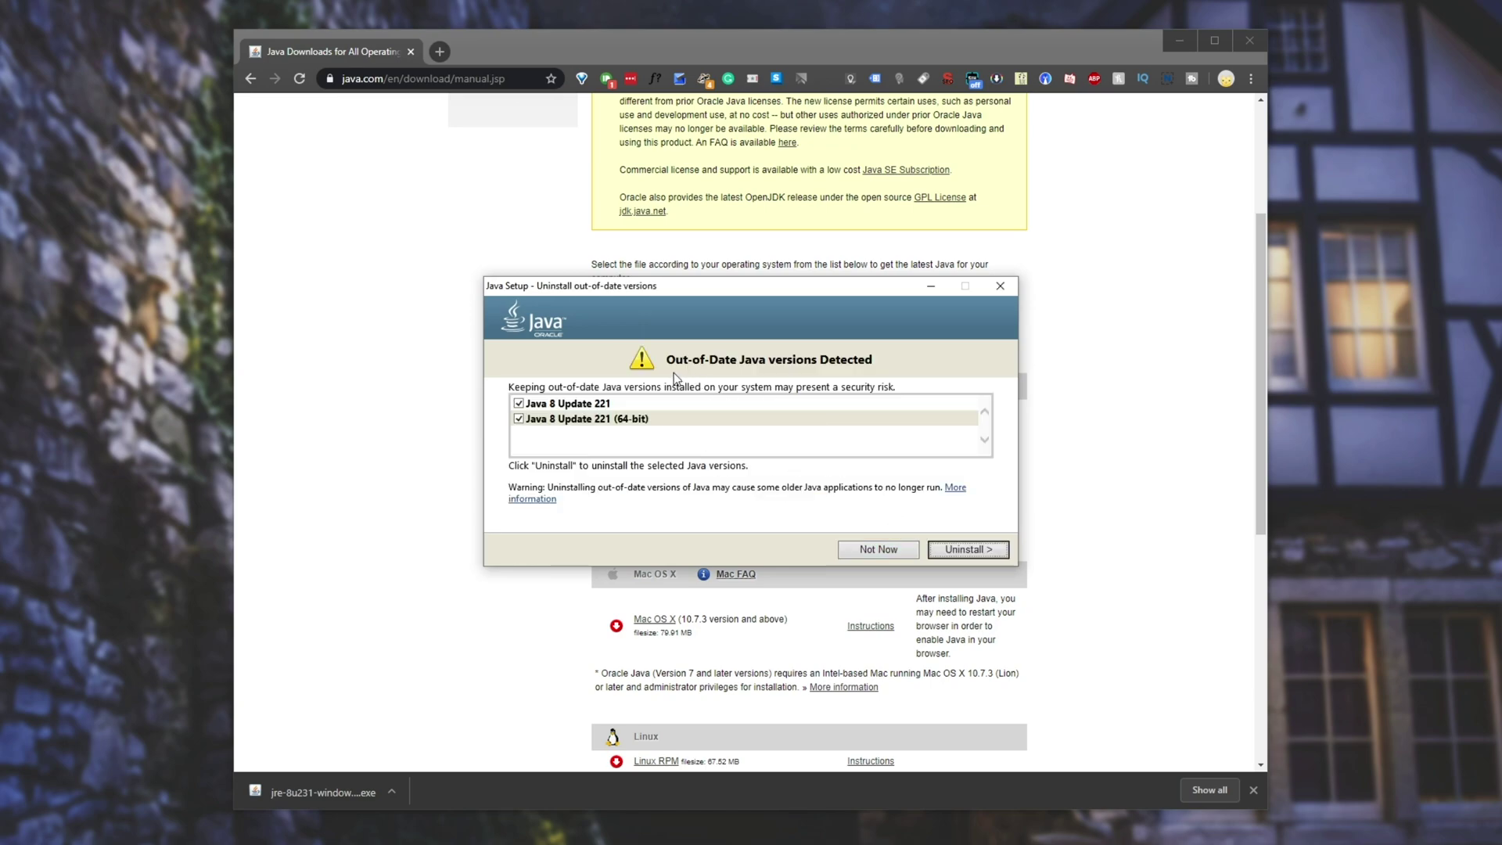
click(977, 550)
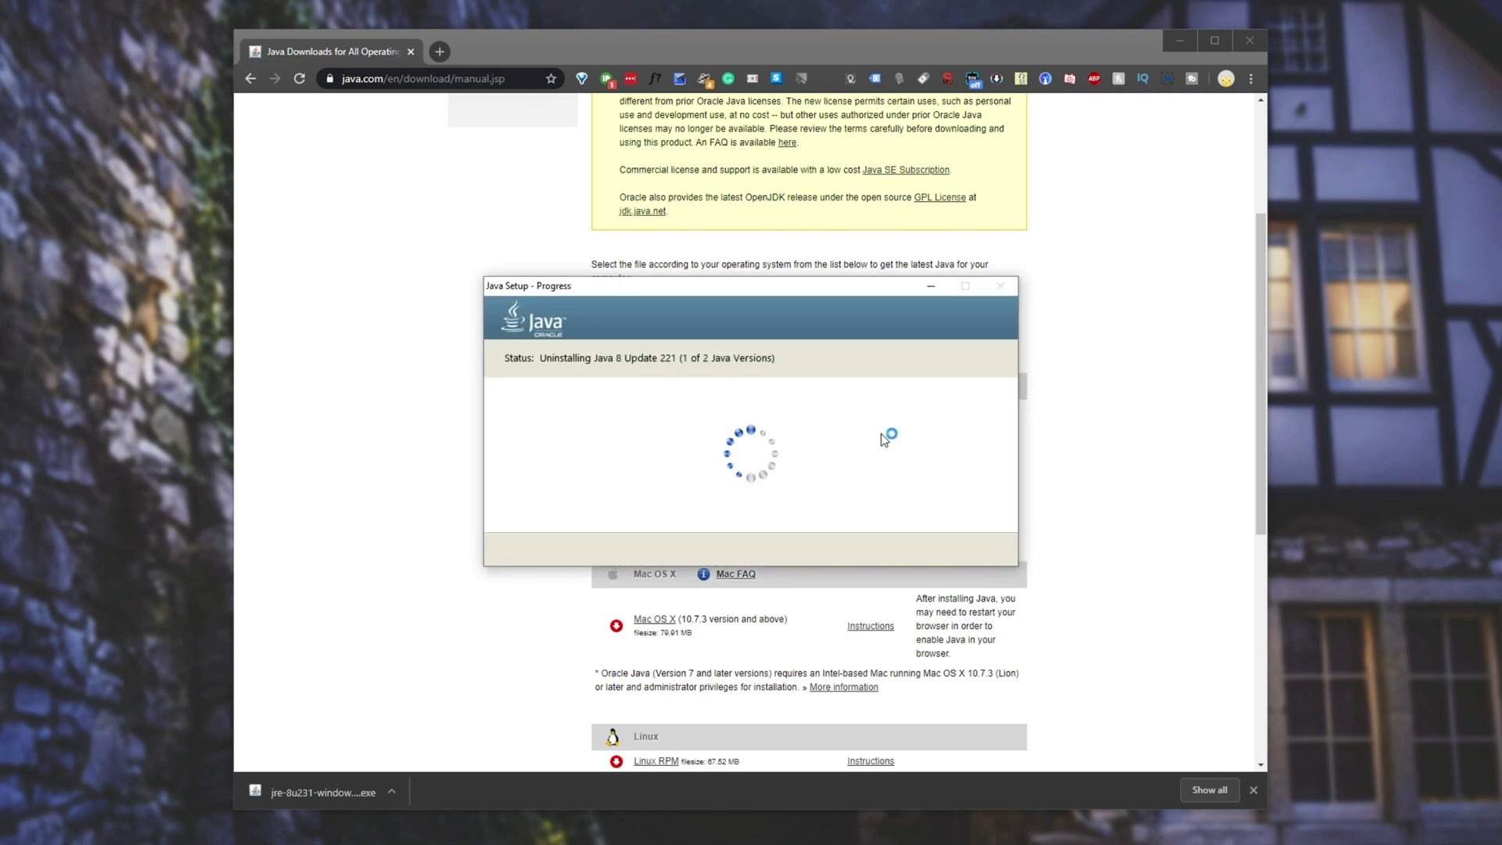
click(946, 552)
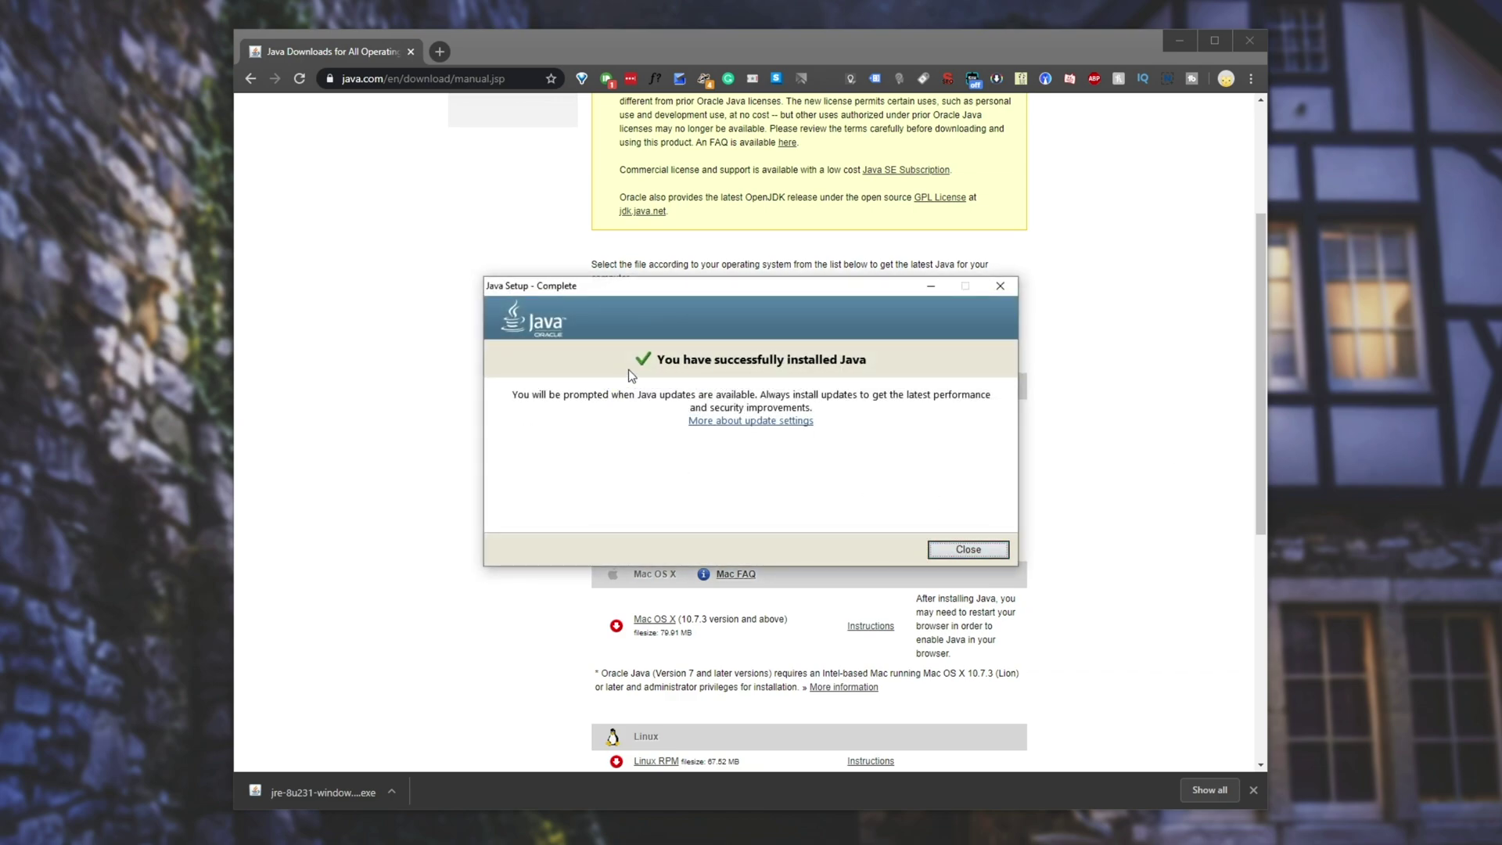
click(966, 551)
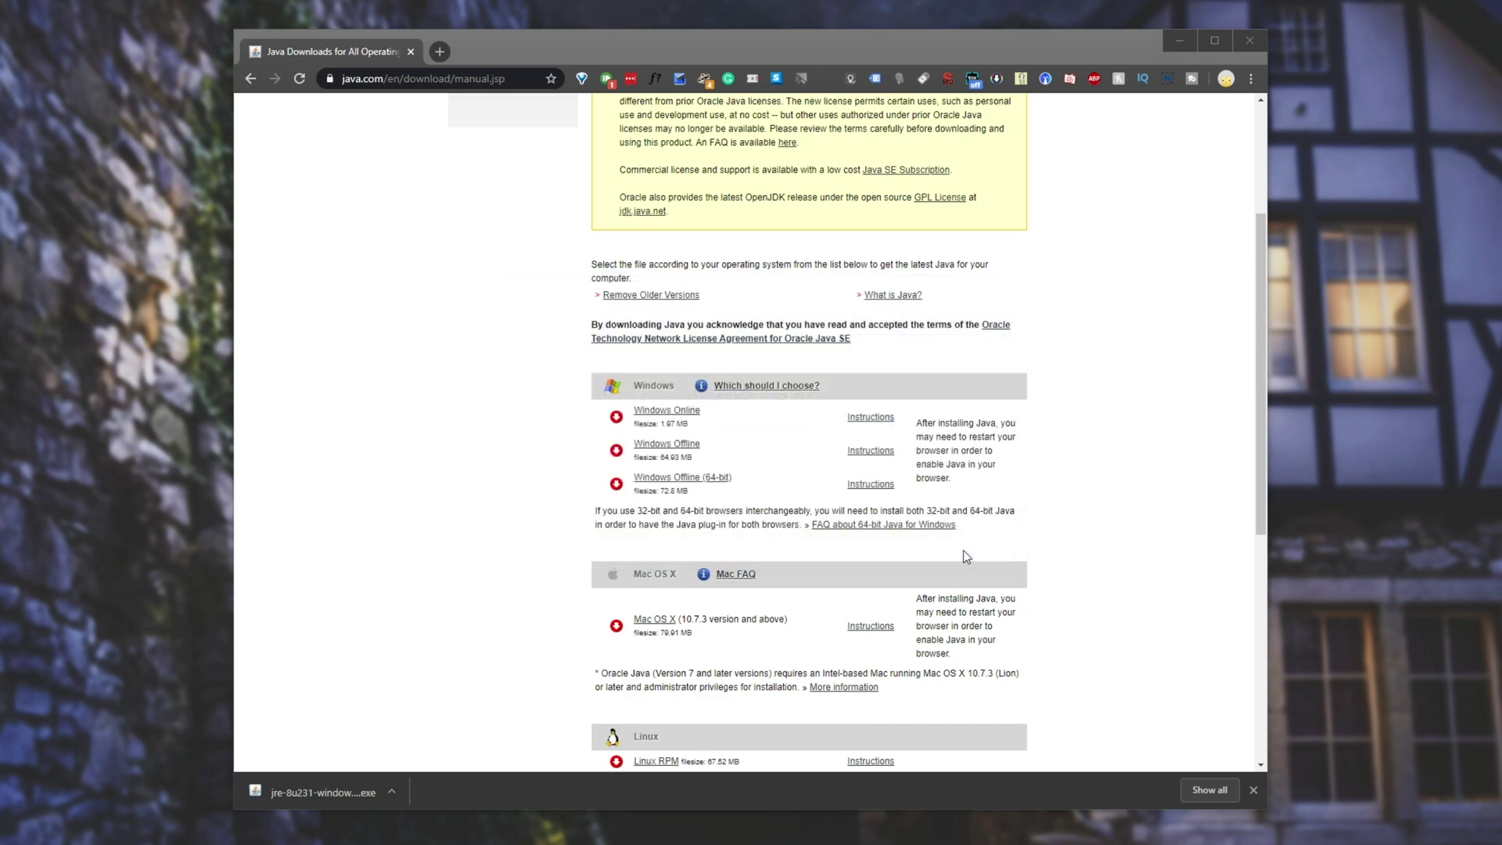
Step: Request the 64-bit offline installer again, then minimise the browser to reveal the srv folder
click(726, 477)
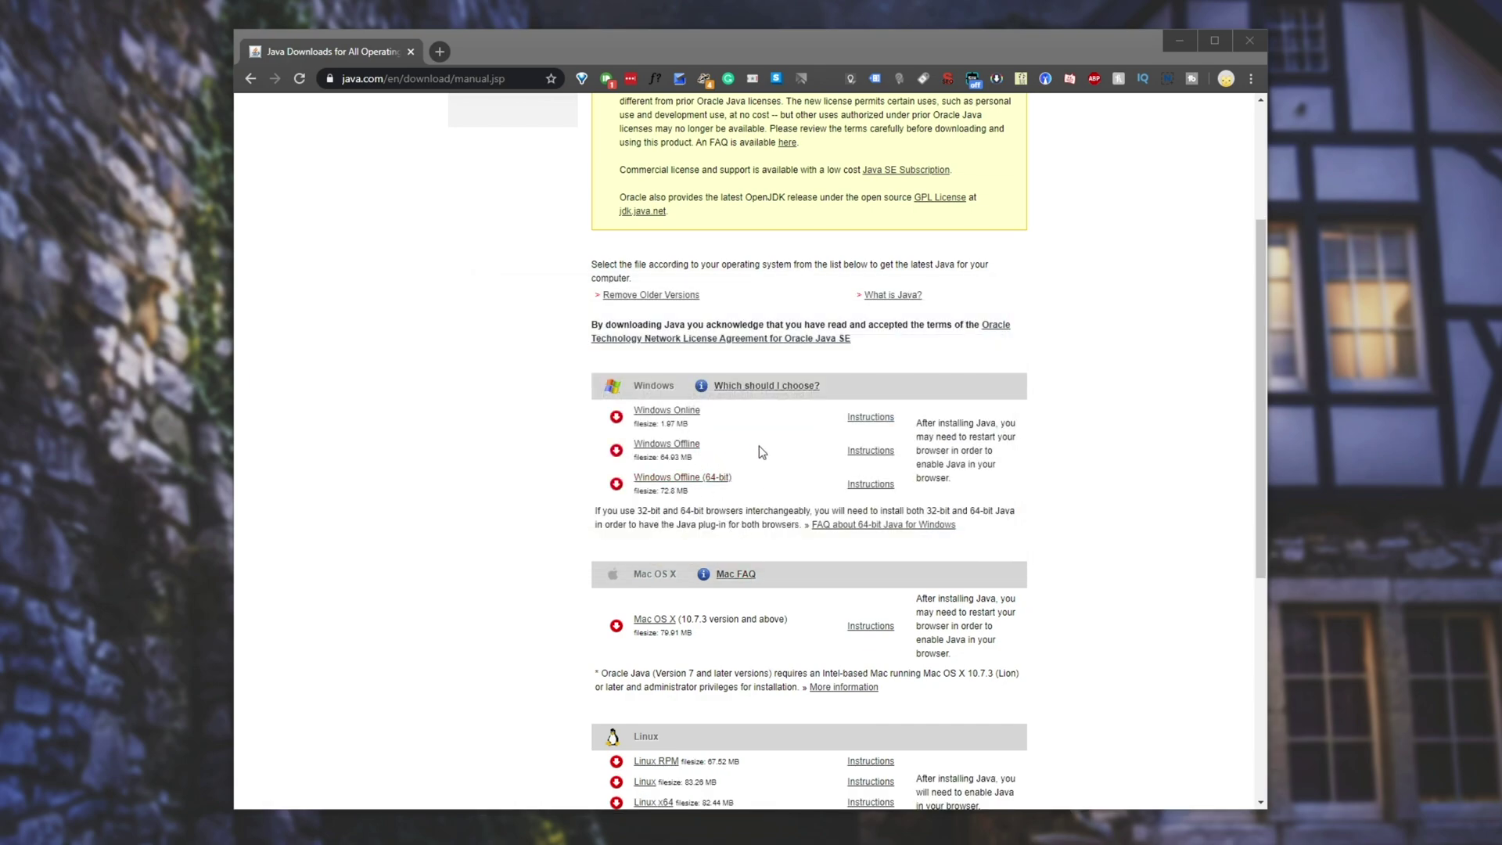
click(720, 480)
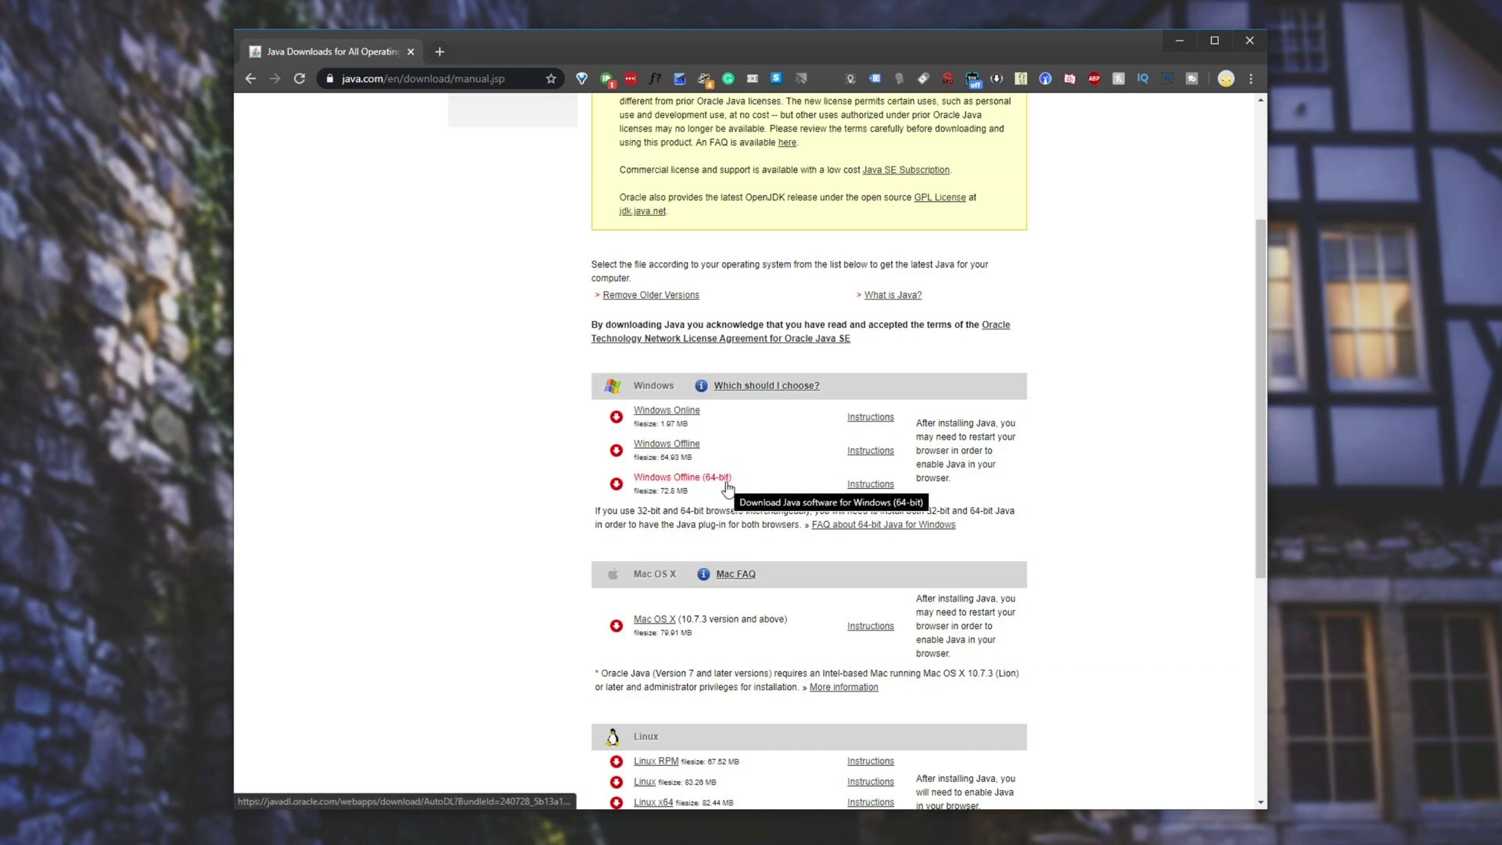
drag(731, 494, 632, 450)
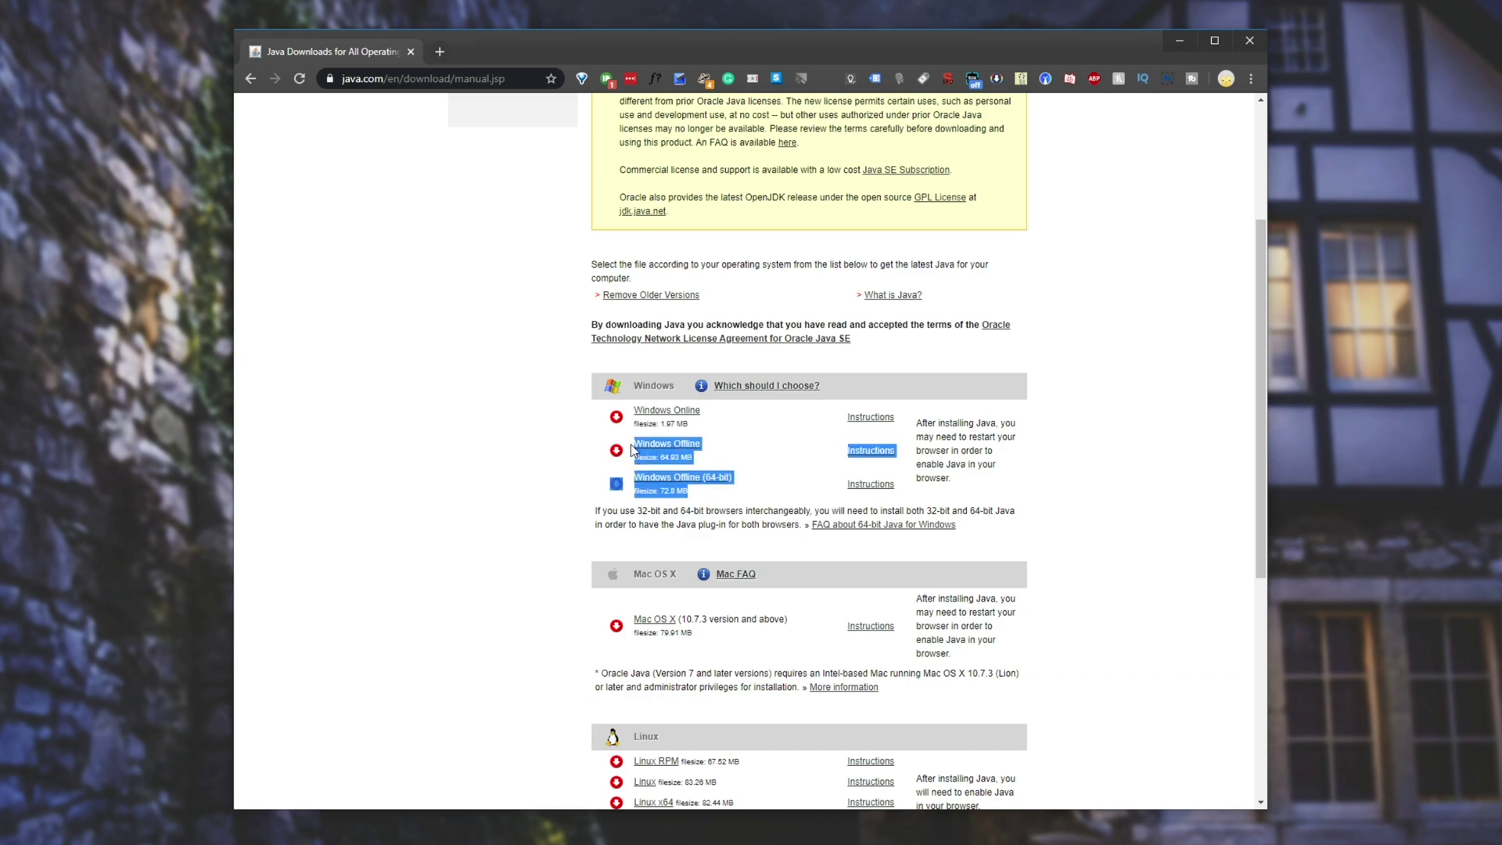
click(754, 467)
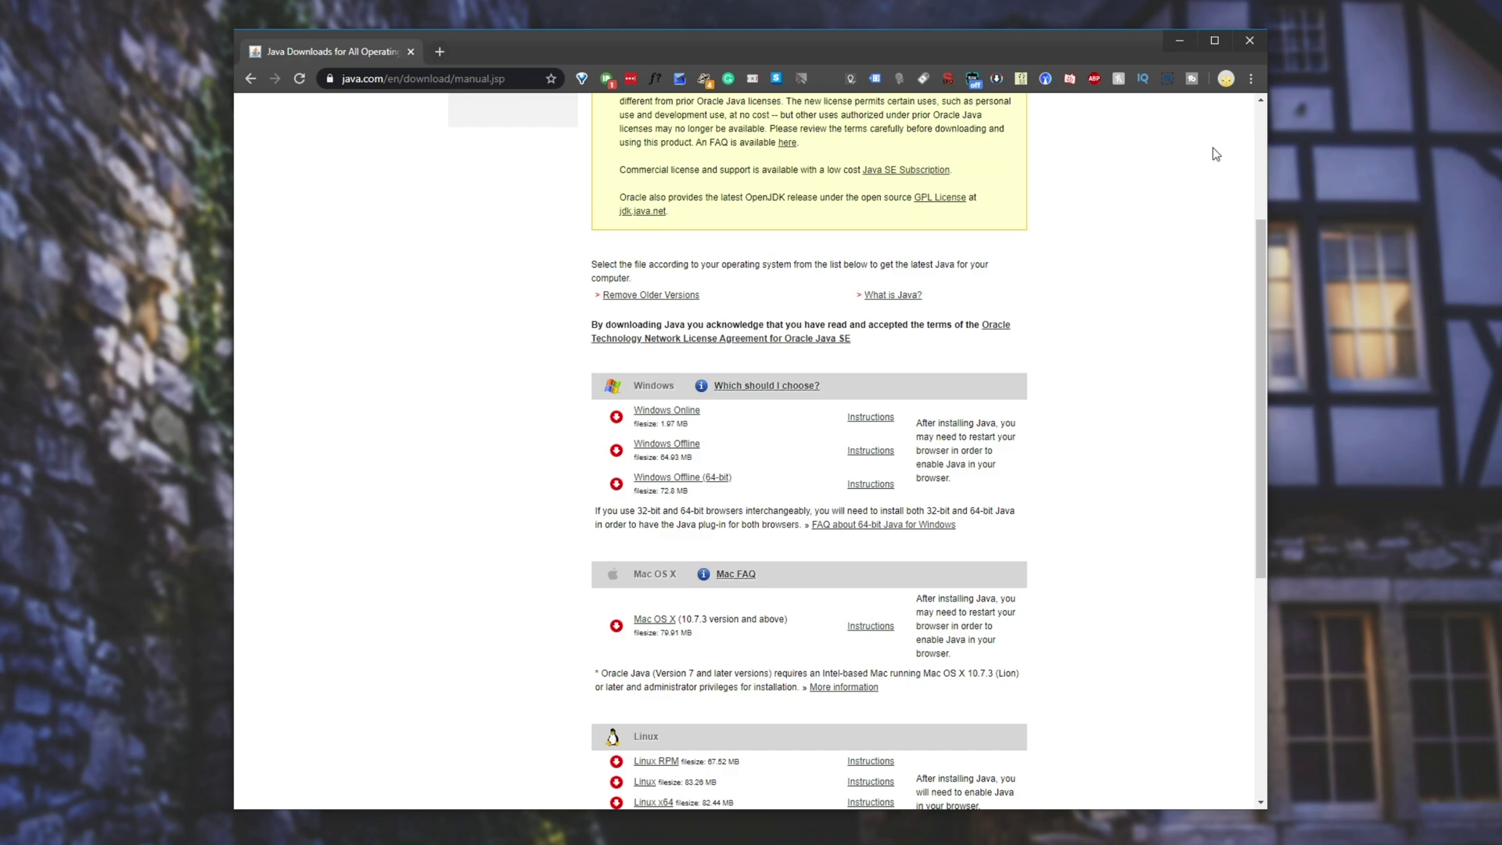
click(1179, 43)
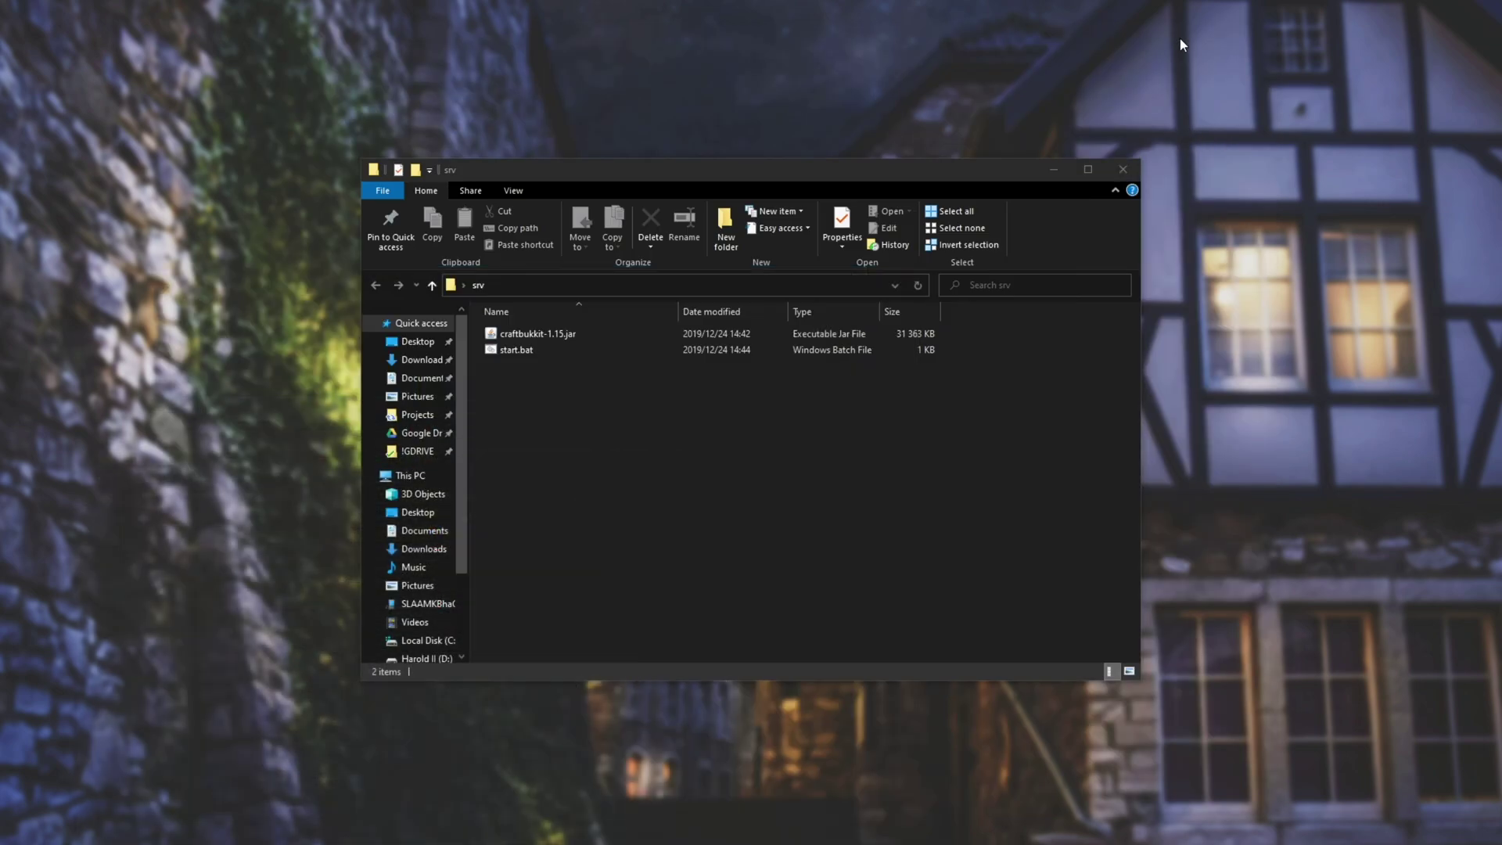
click(594, 339)
right_click(603, 337)
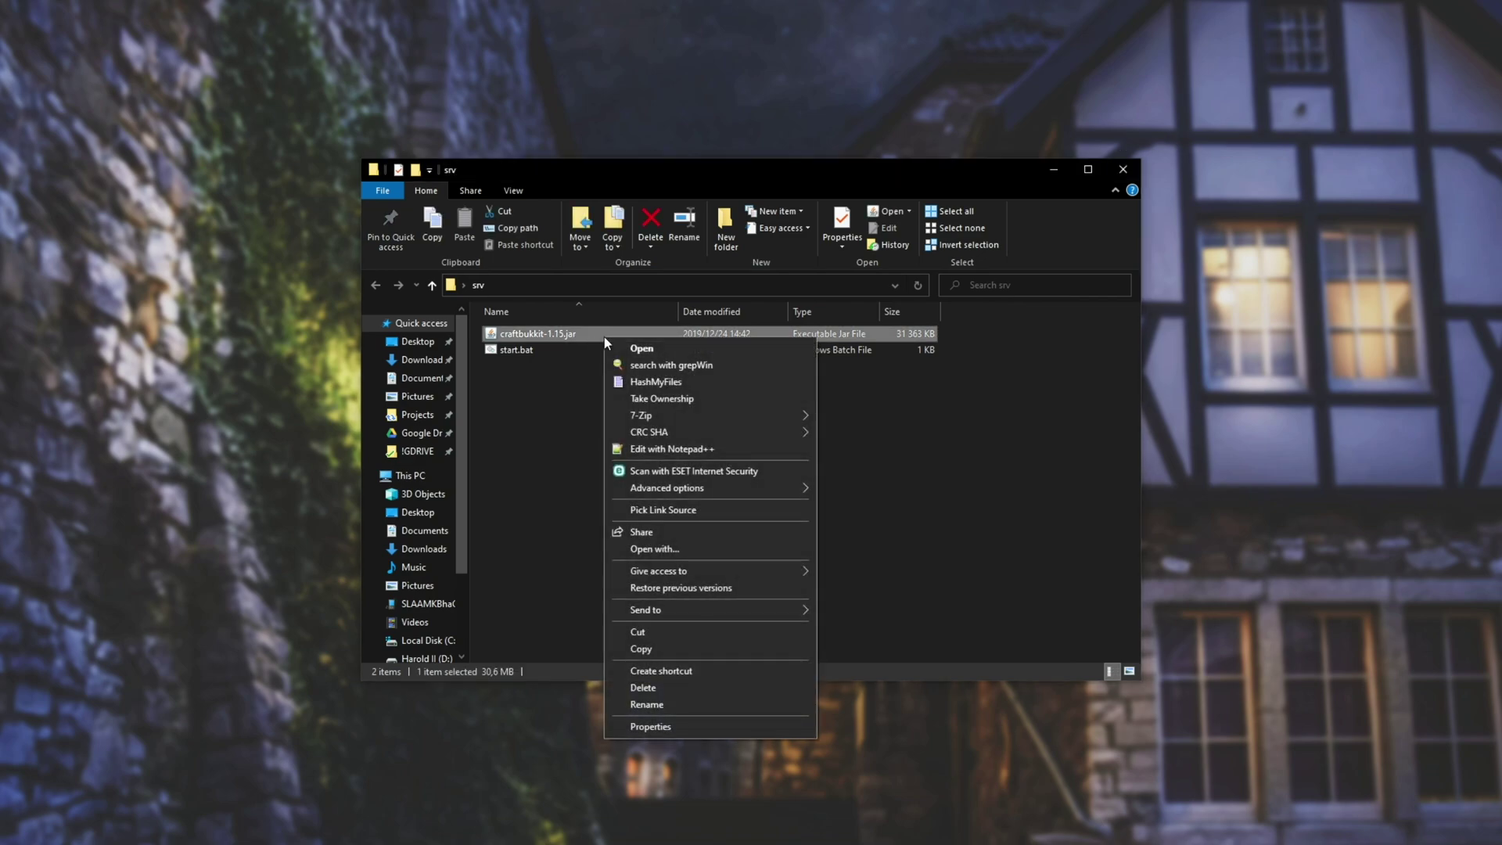
click(665, 550)
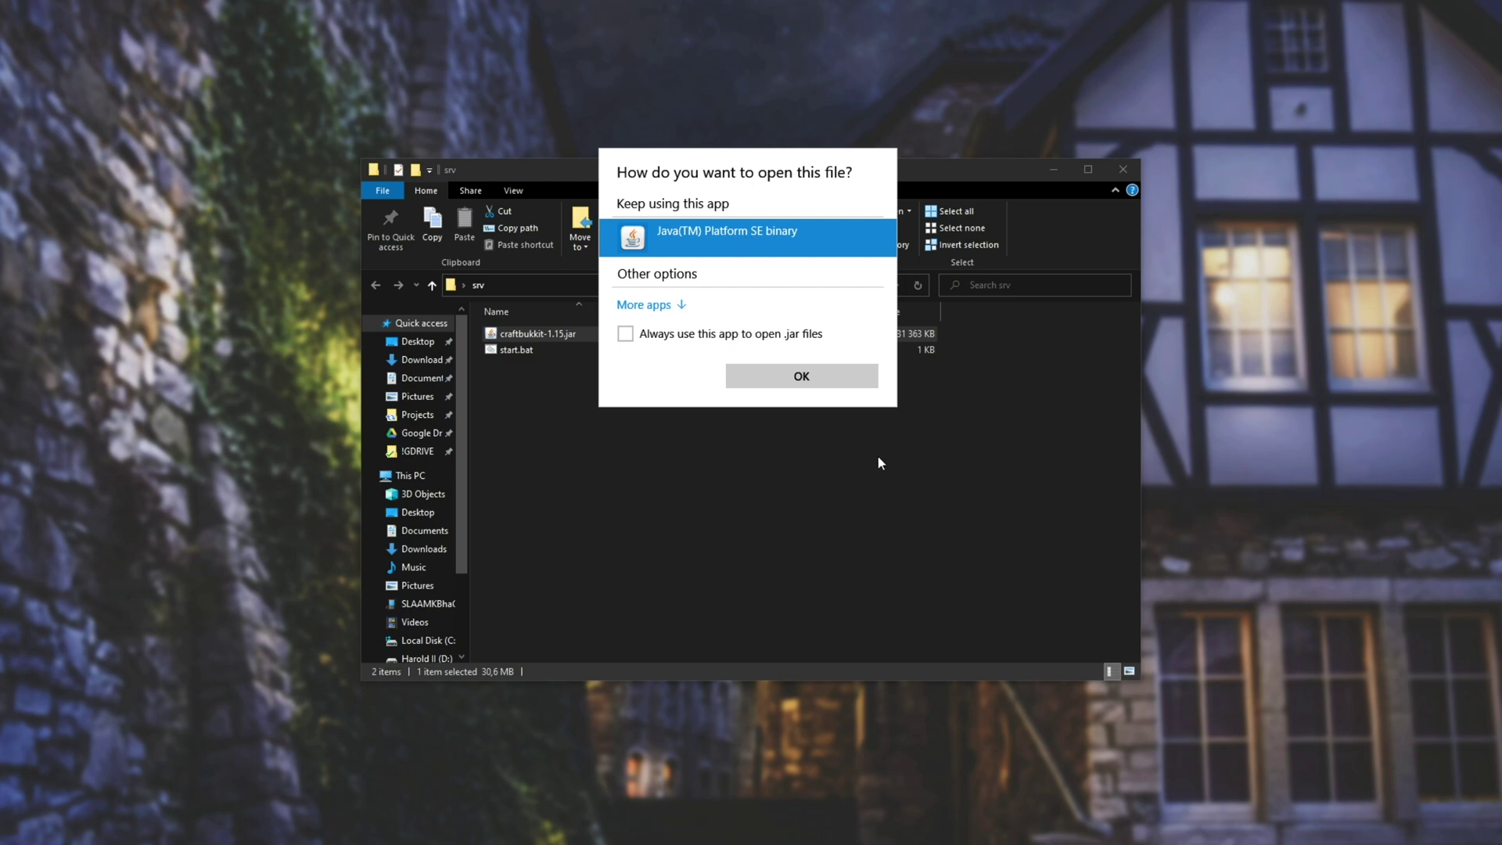
key(Return)
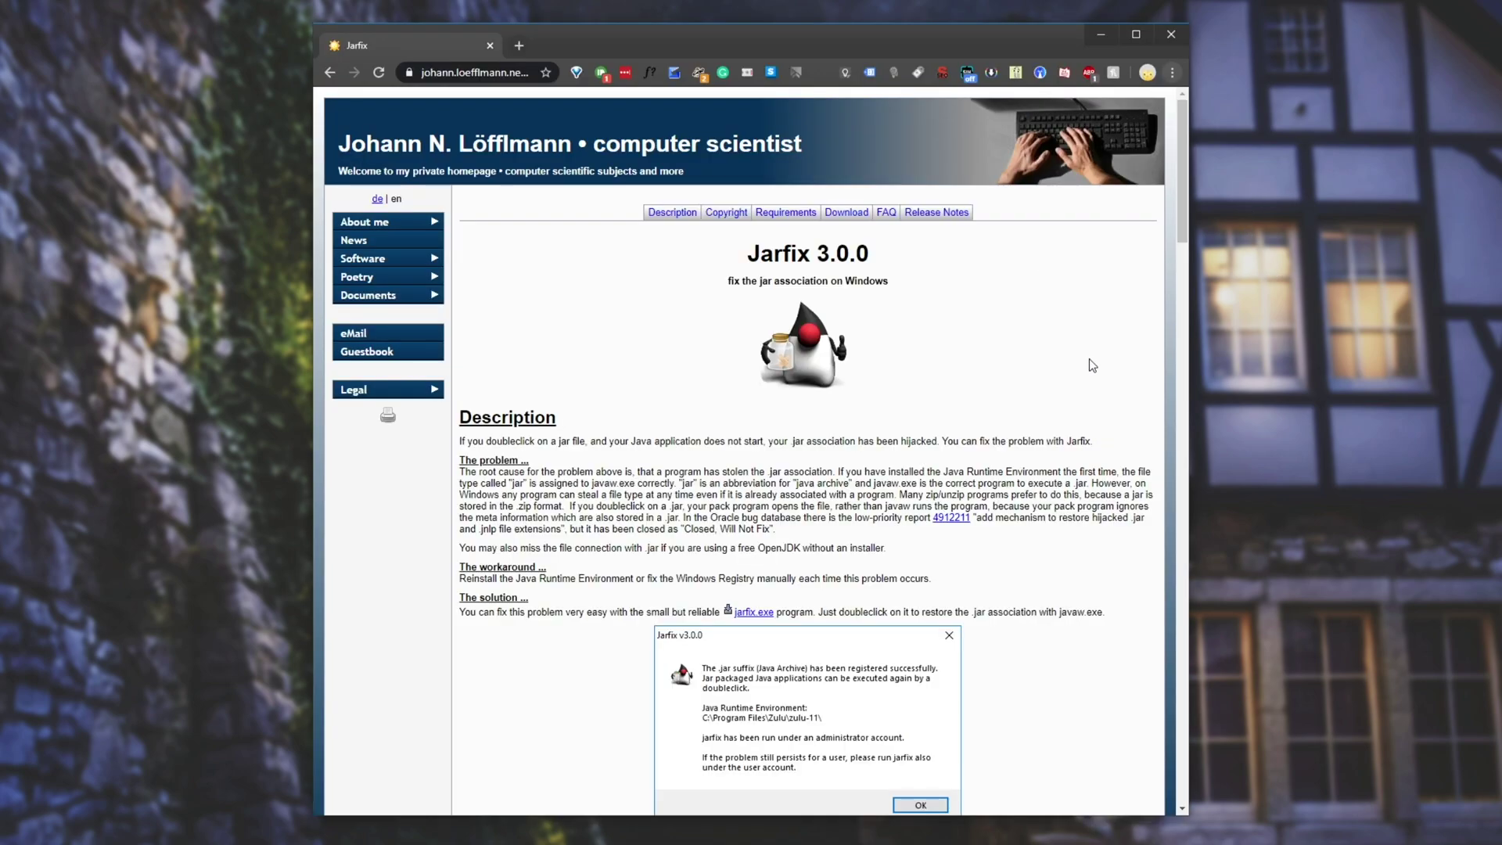
Step: Scroll the Jarfix 3.0.0 page to 'The solution' and download jarfix.exe
double_click(768, 258)
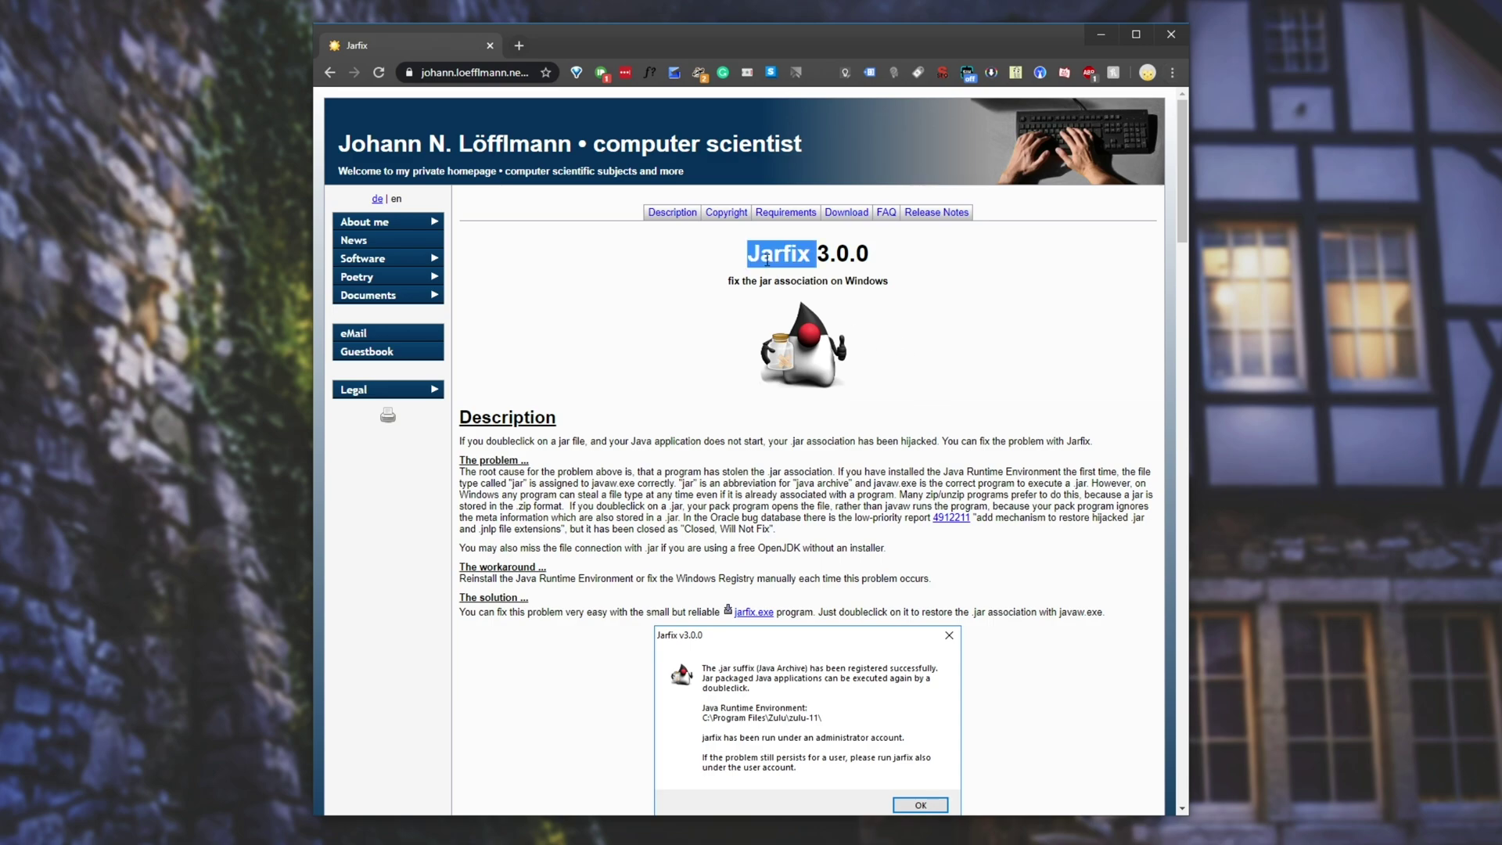
click(838, 415)
drag(816, 253, 880, 257)
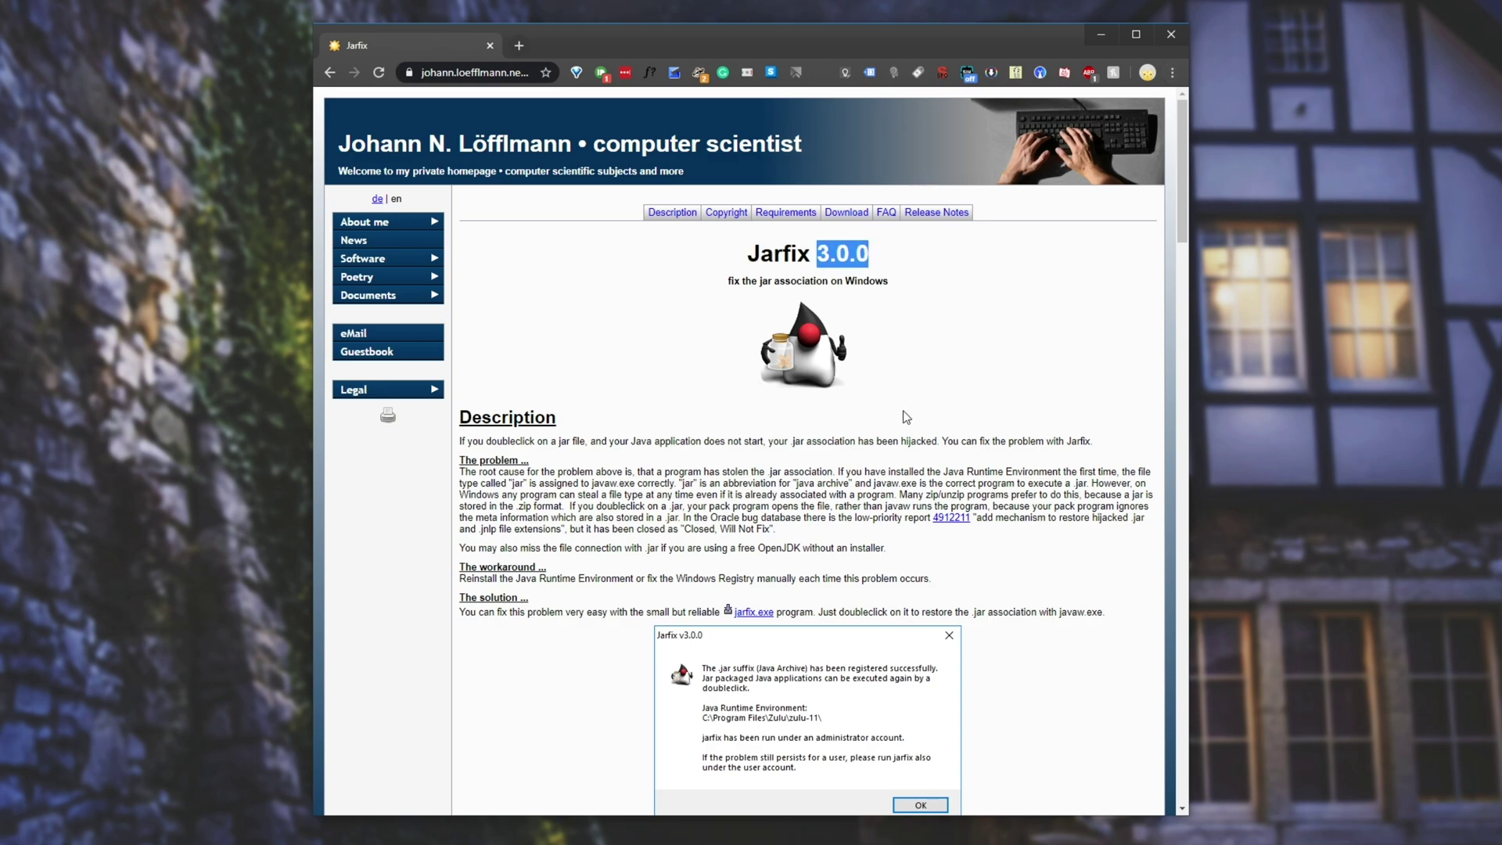
click(808, 579)
scroll(756, 395, down, 2)
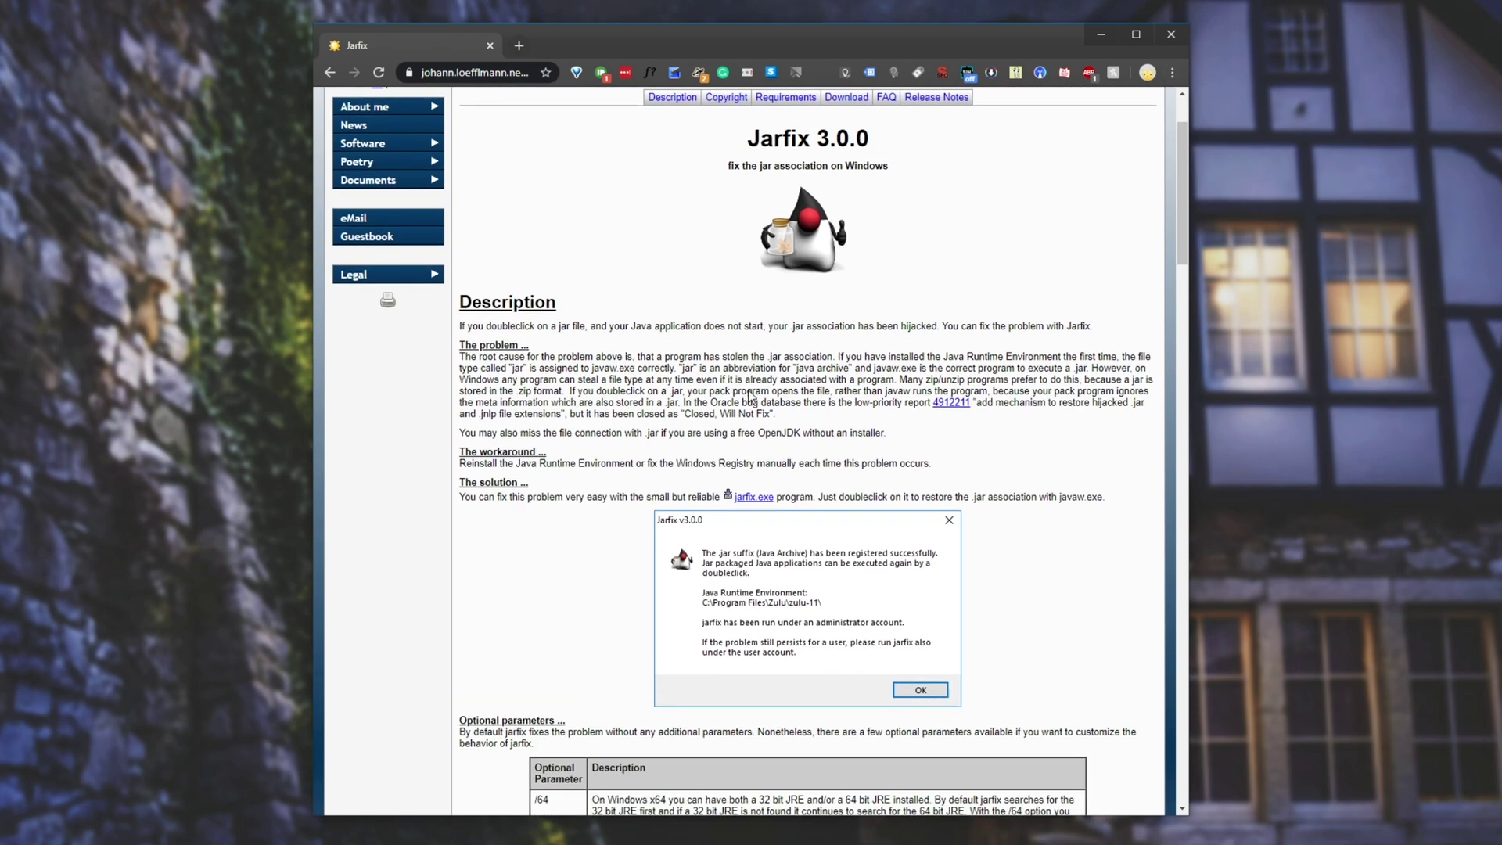
drag(459, 445, 707, 460)
click(708, 460)
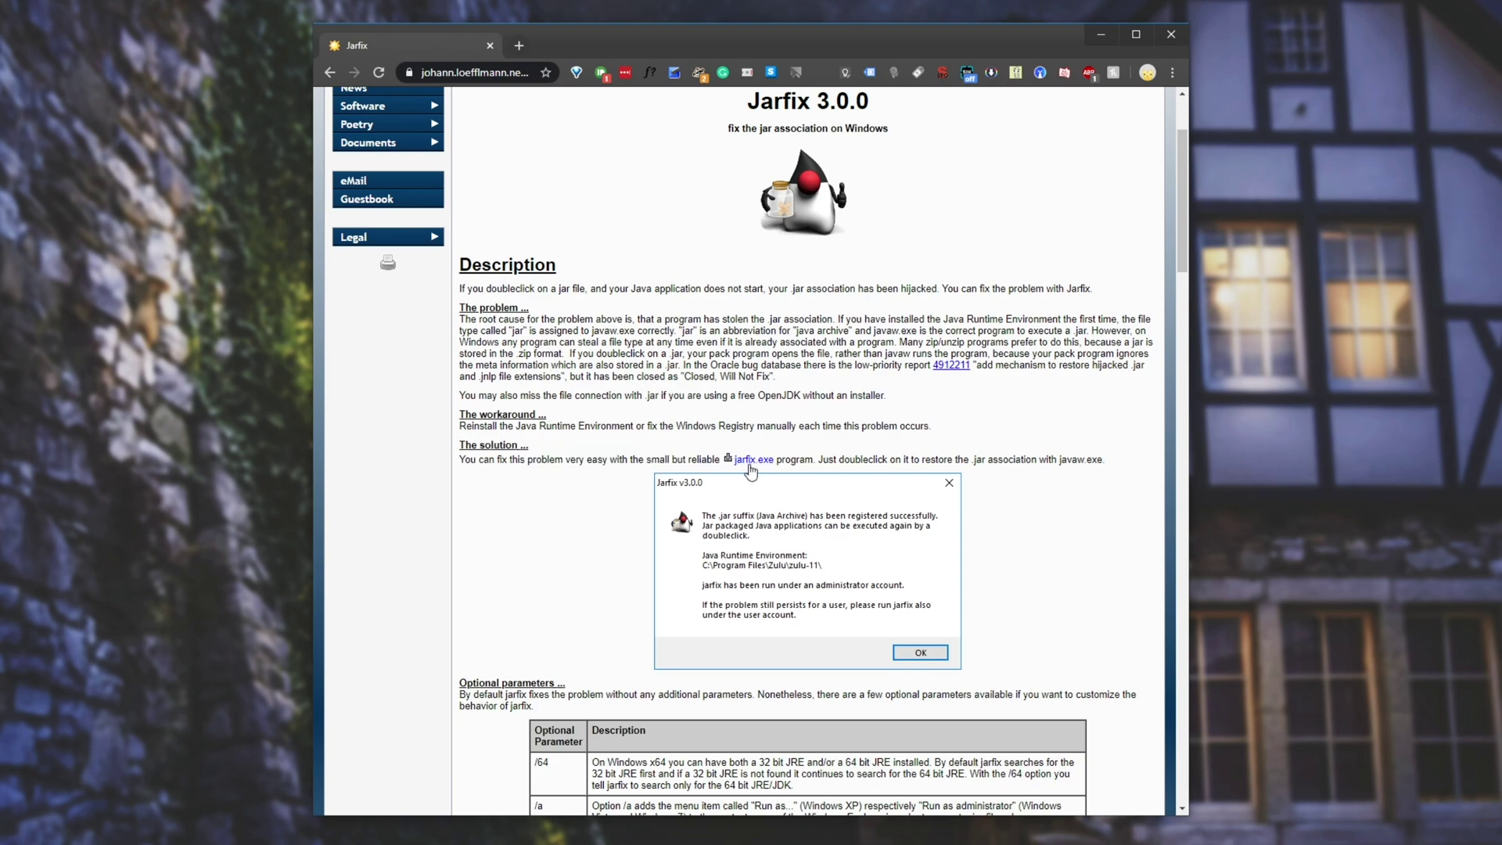
click(750, 462)
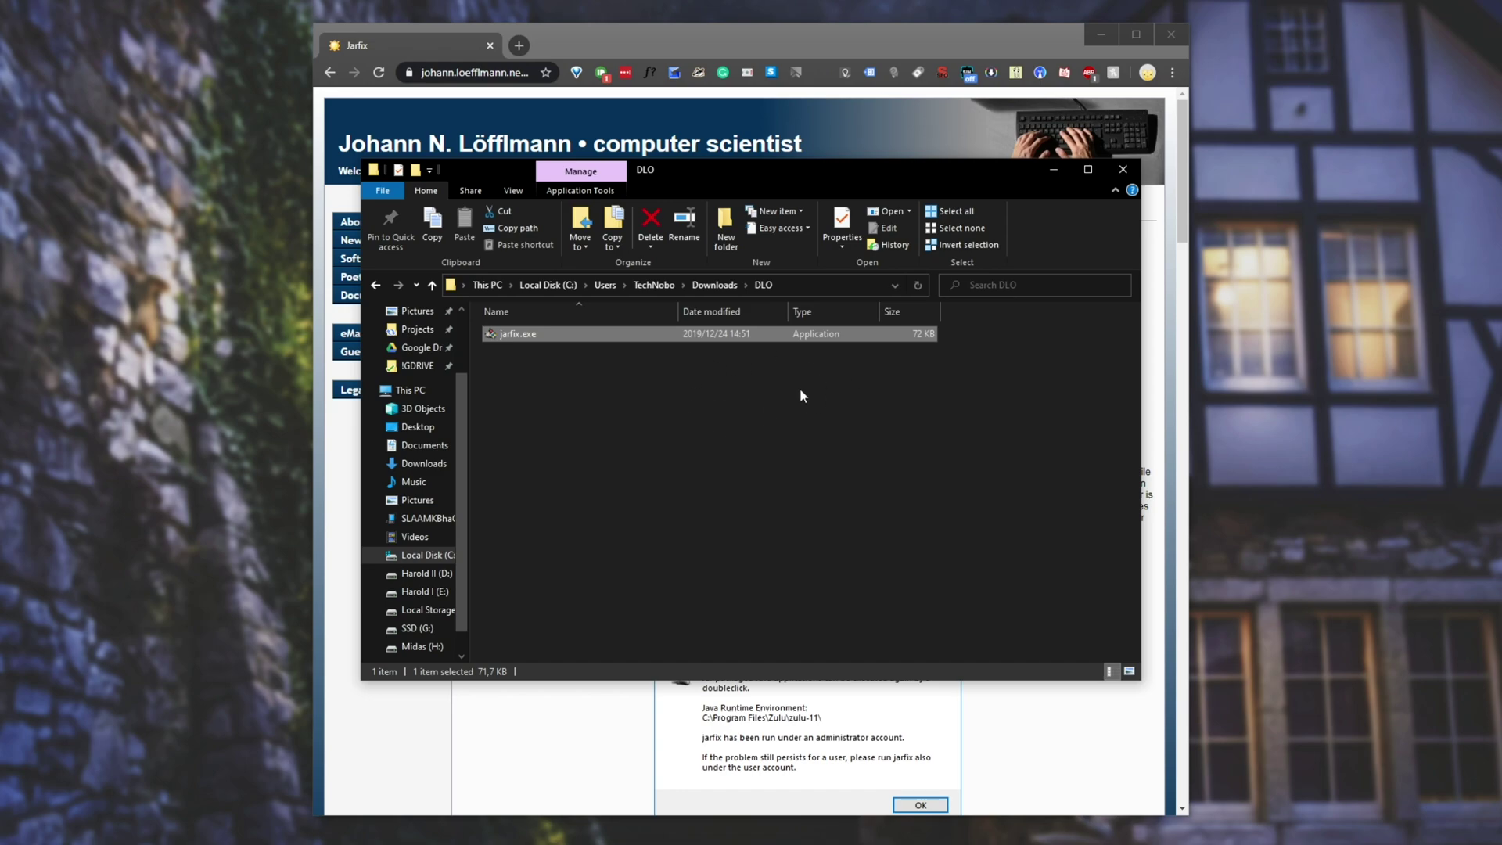
Step: Run jarfix.exe from Downloads\DLO as administrator and accept its success message
click(800, 390)
click(551, 332)
right_click(536, 336)
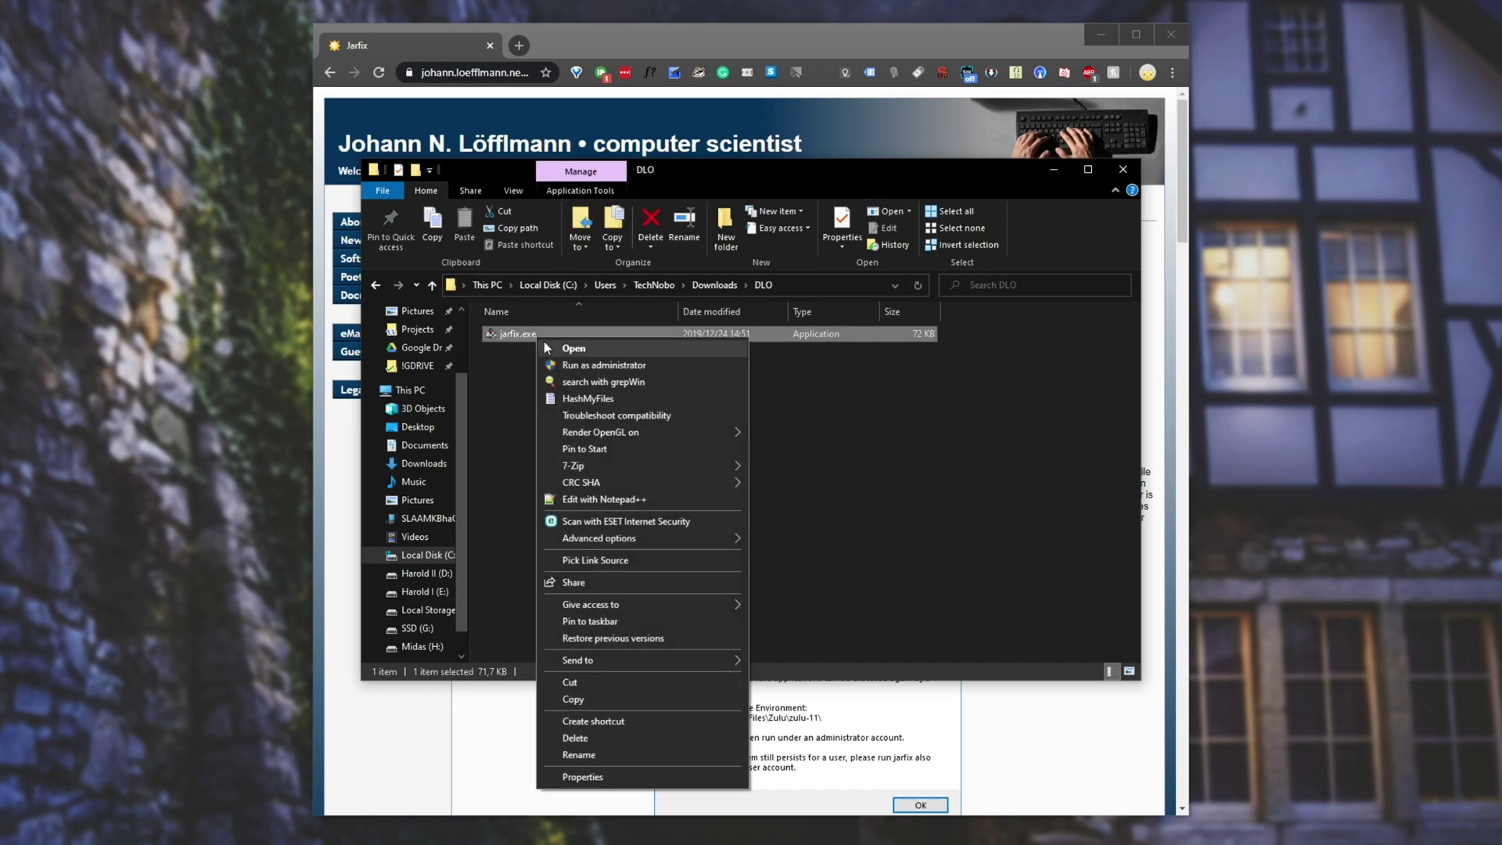
click(580, 372)
click(699, 523)
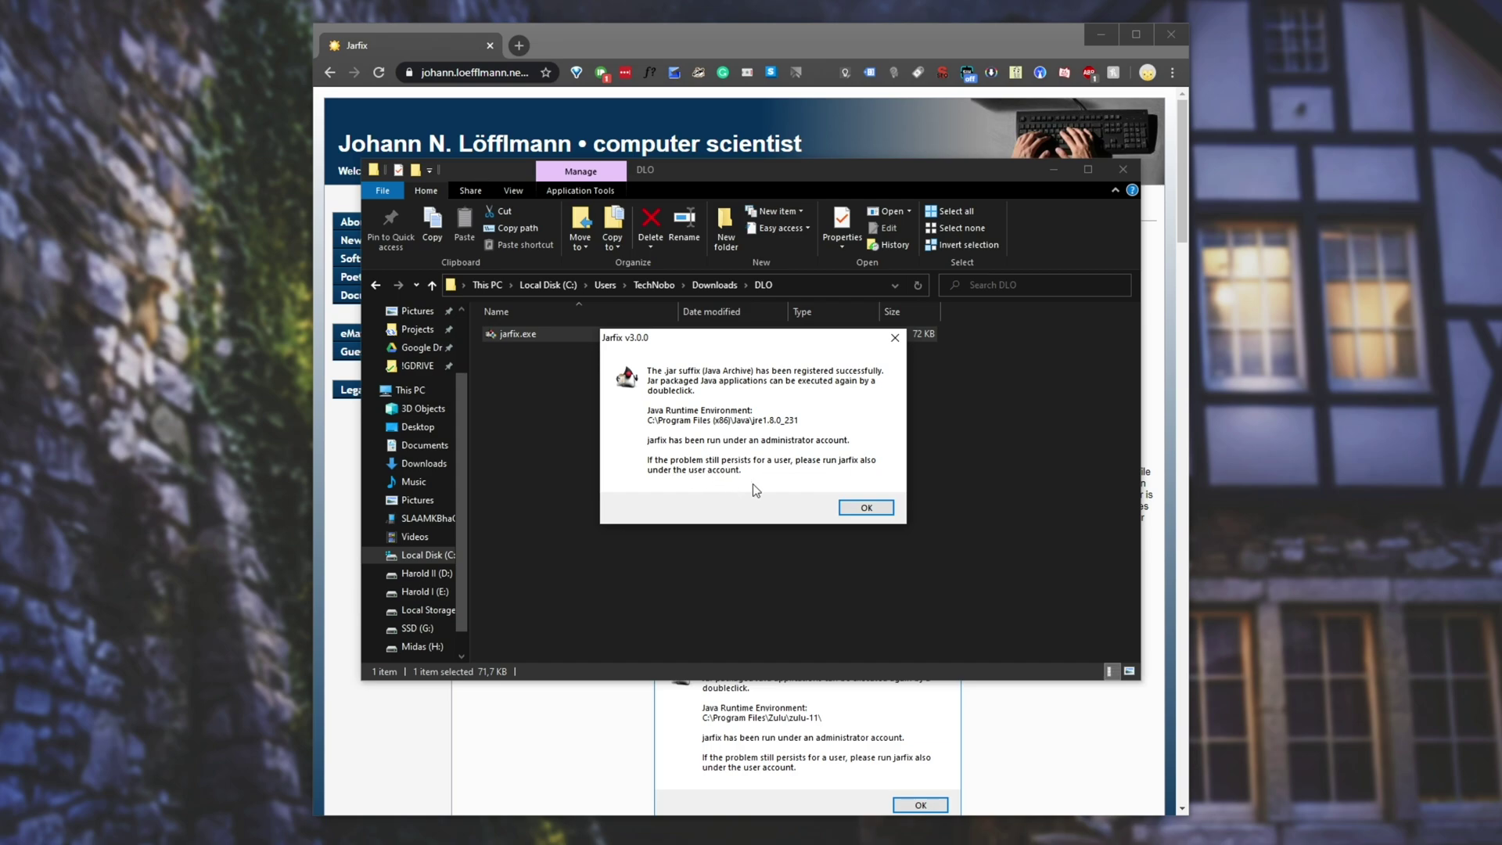
click(860, 510)
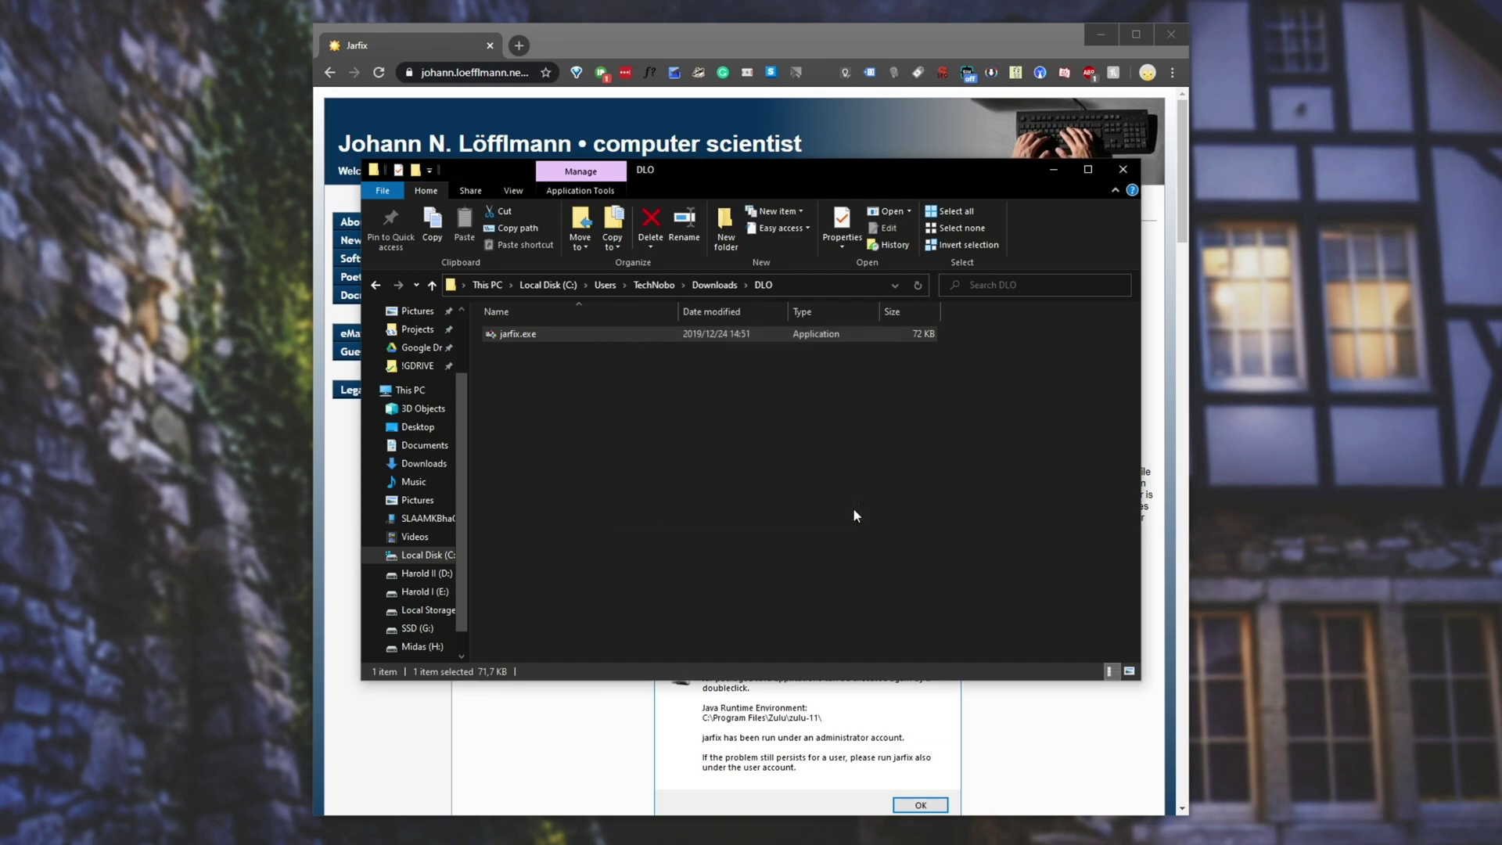
Step: Close Chrome, then open craftbukkit-1.15.jar with Java(TM) Platform SE binary
click(1118, 177)
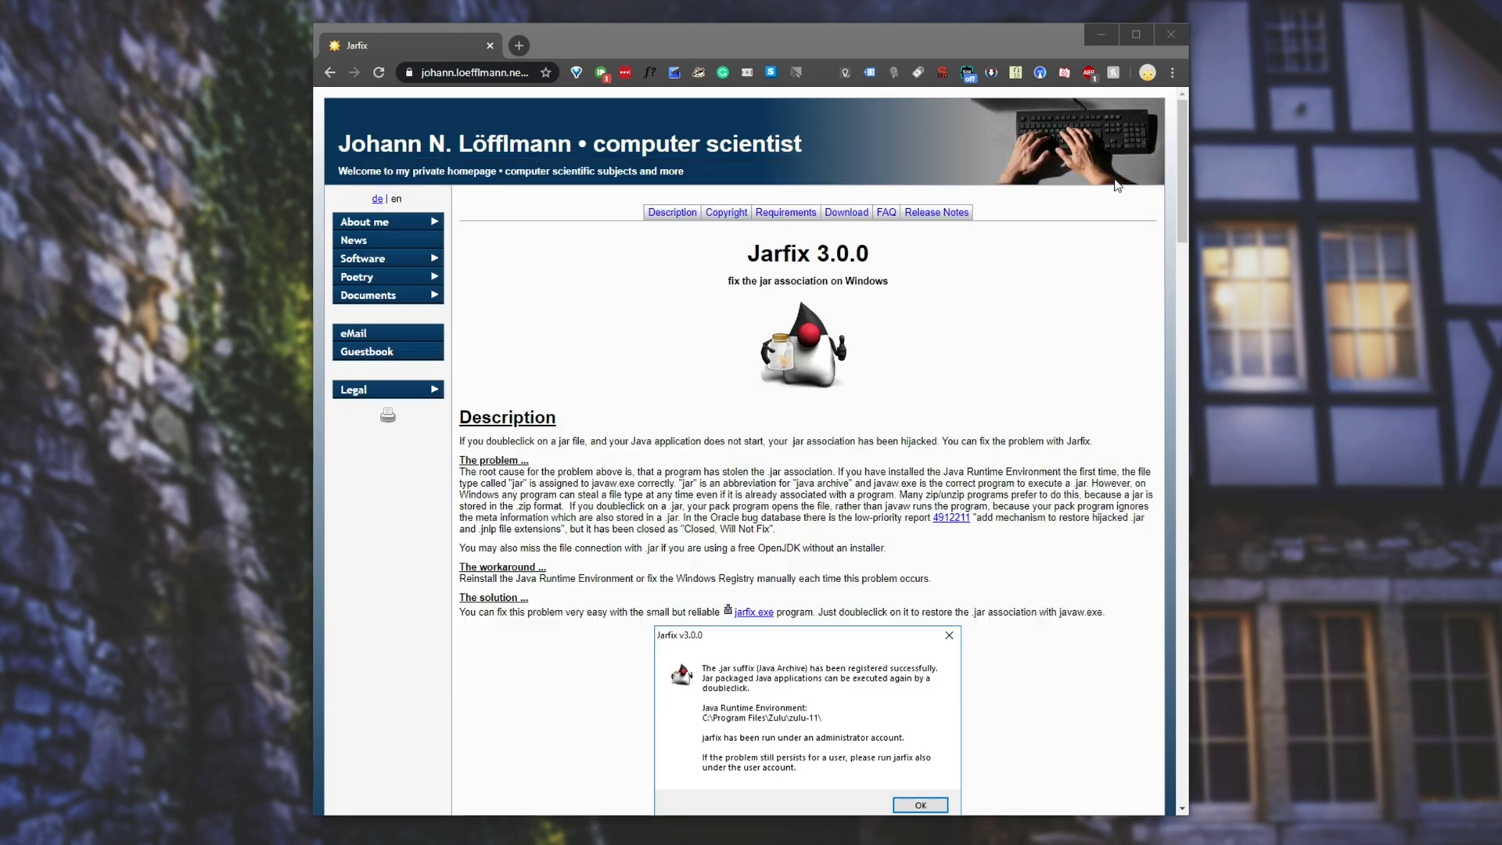
click(1171, 35)
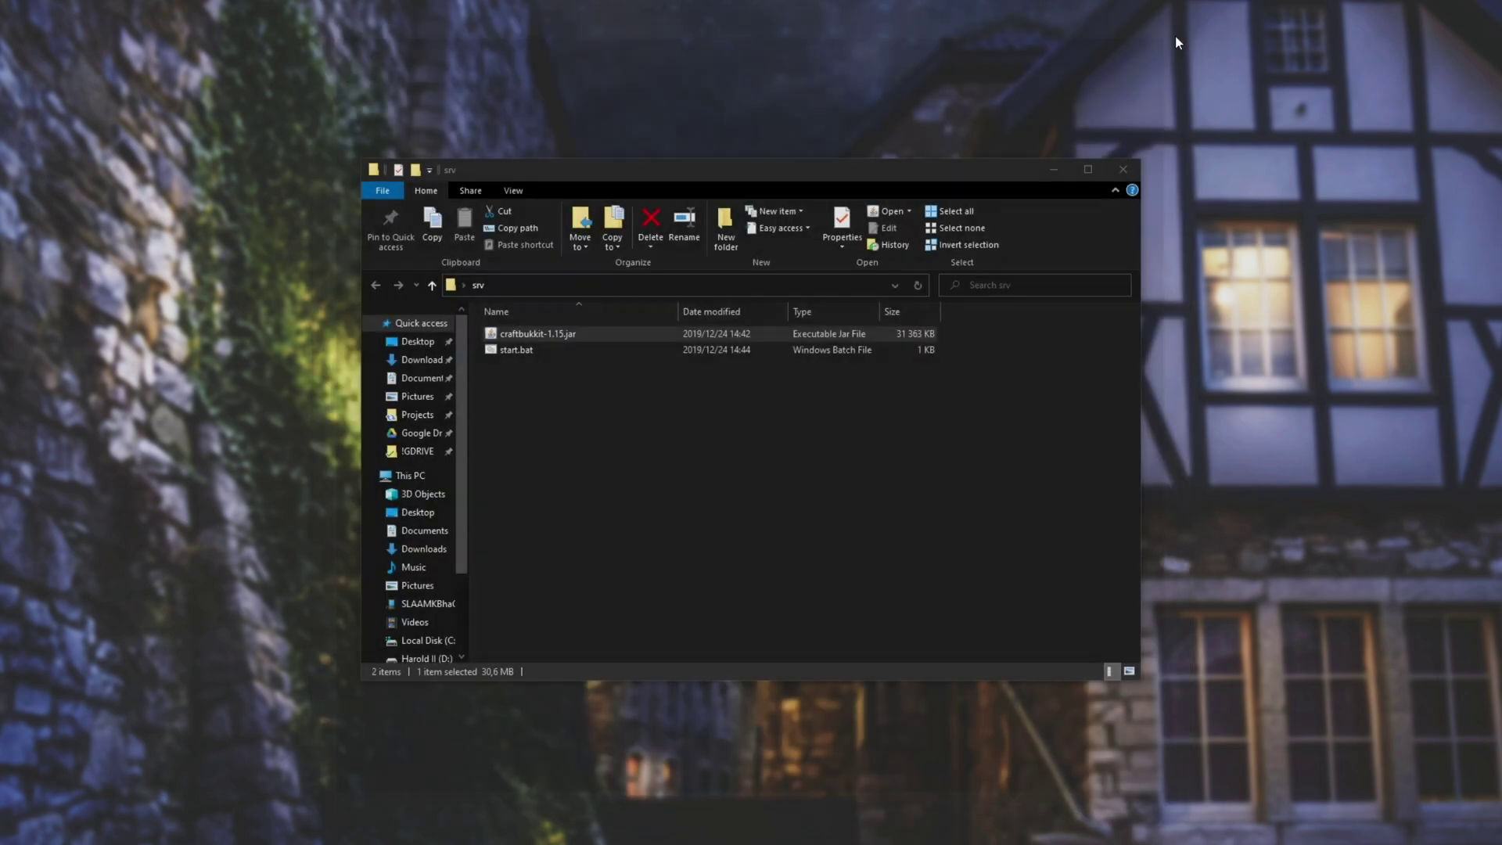
click(516, 344)
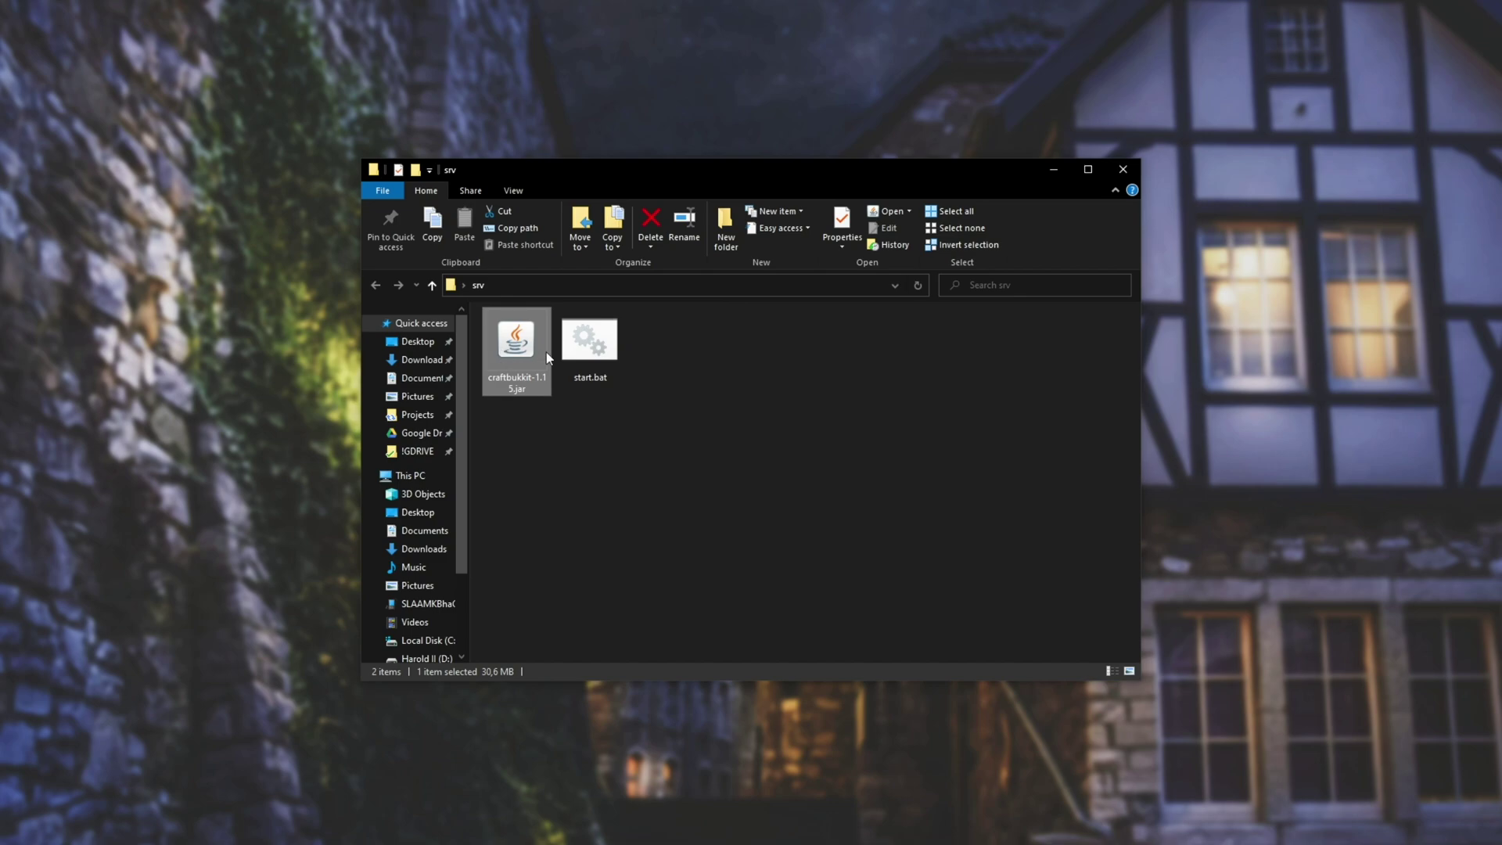
ctrl+scroll(510, 368, down, 5)
ctrl+scroll(510, 388, down, 1)
right_click(558, 333)
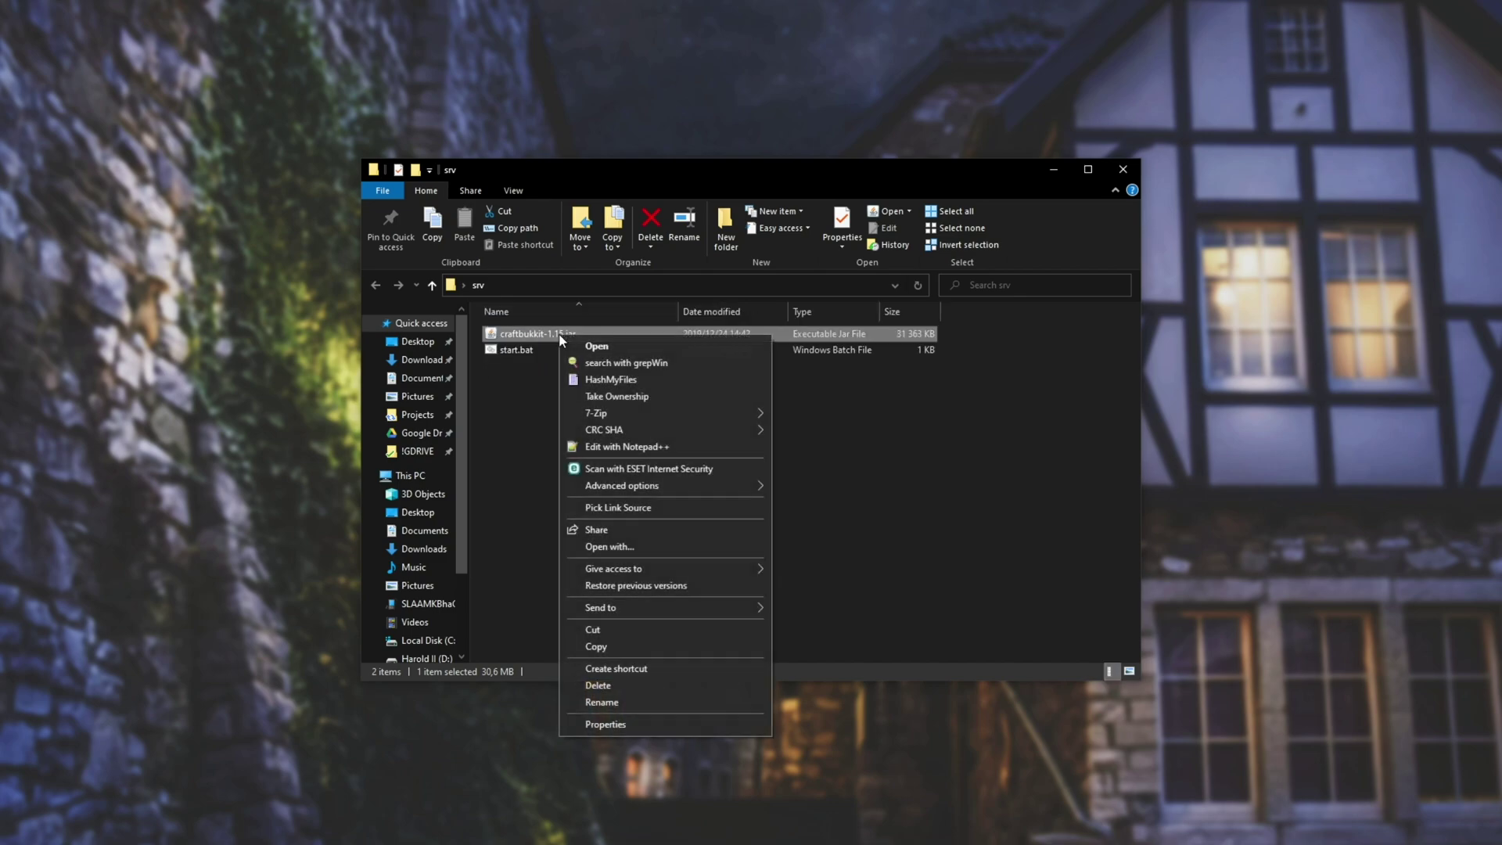
click(635, 547)
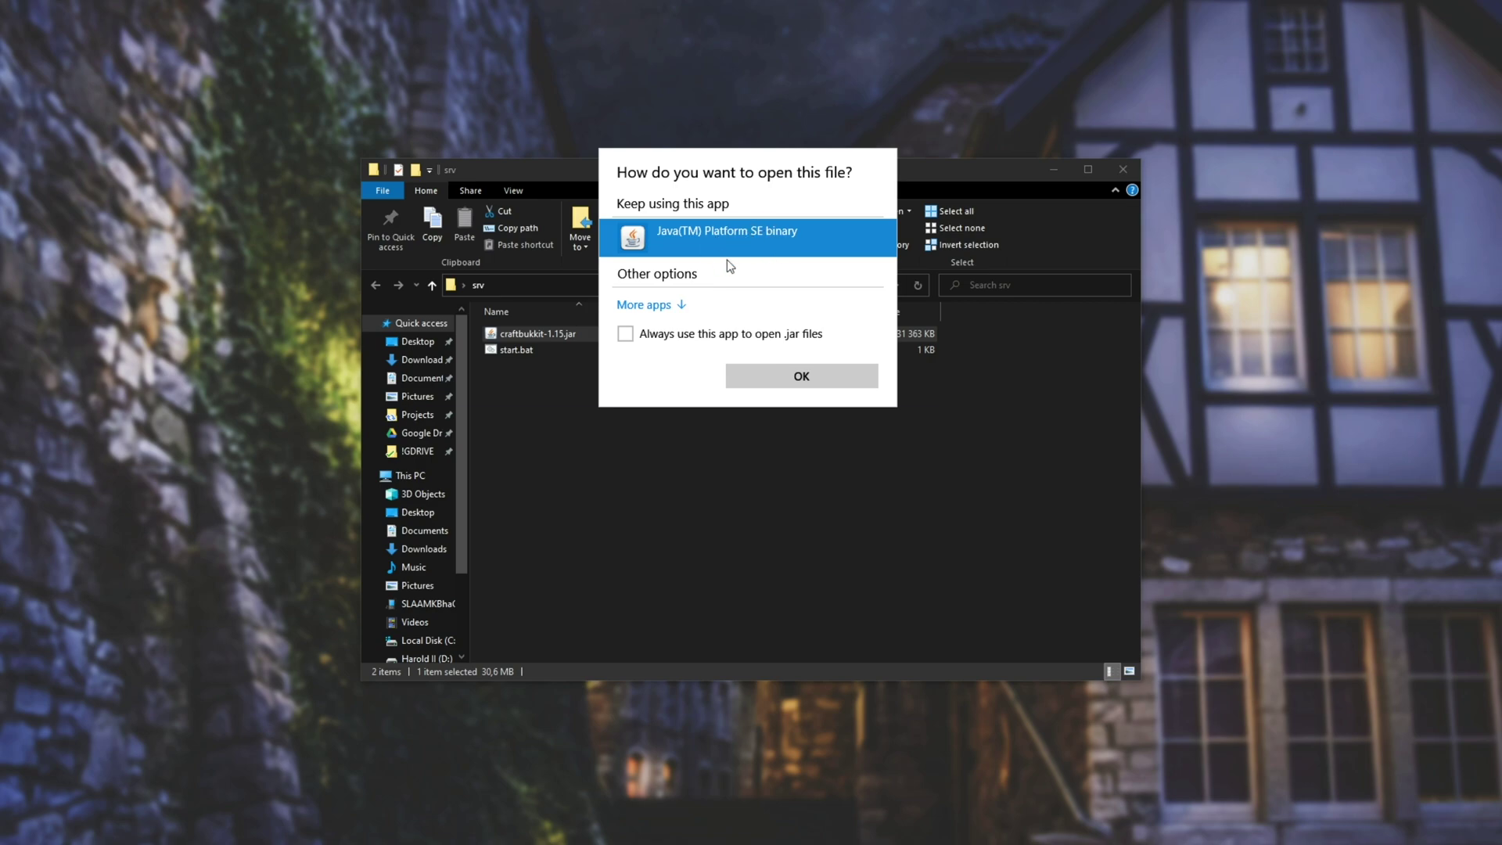
click(759, 369)
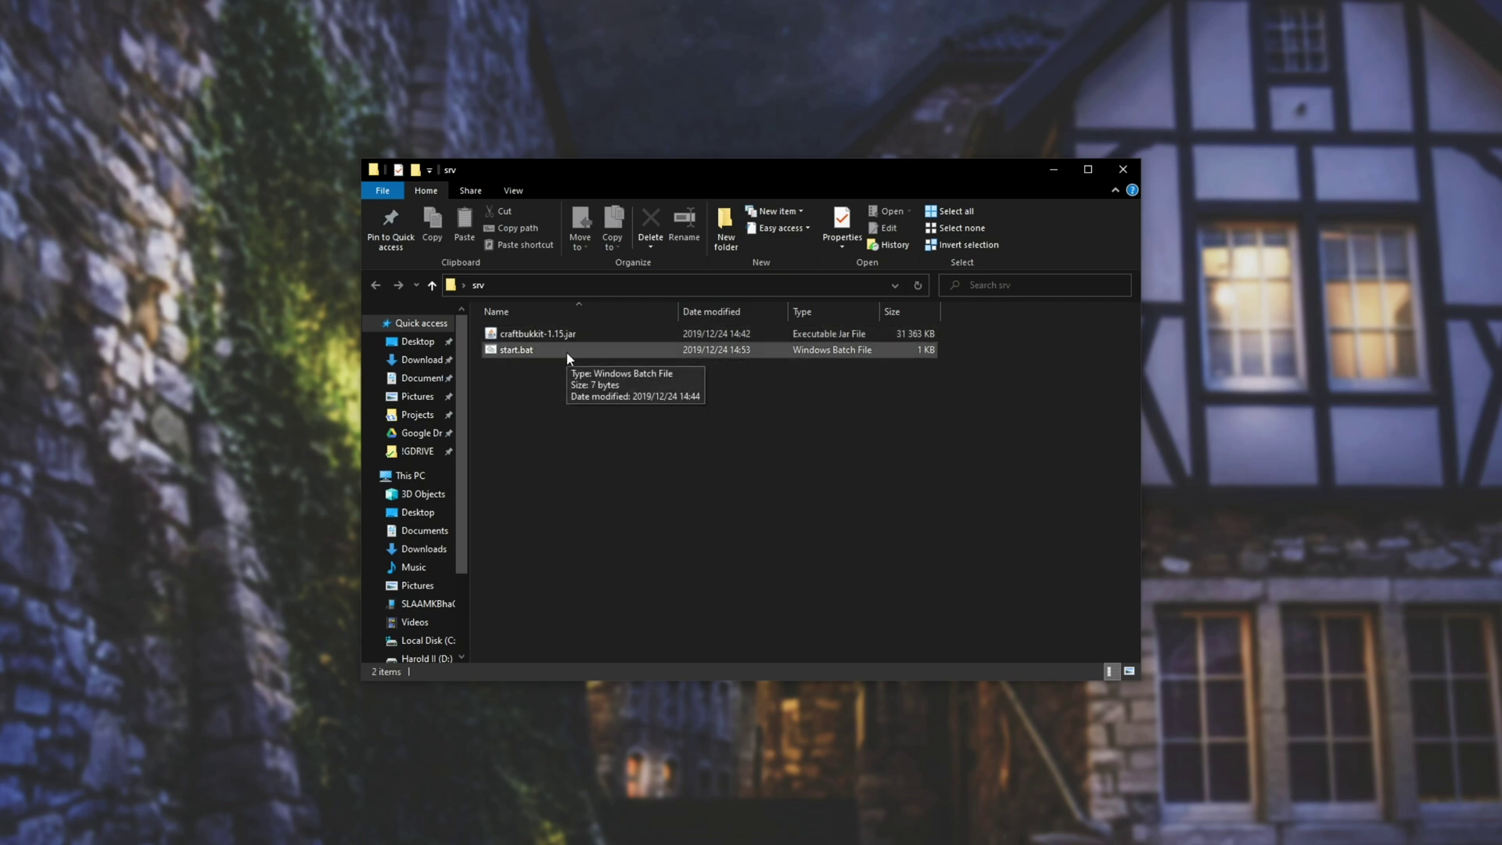
Step: Run start.bat, note the 'could not reserve object heap' error, and close the console
double_click(838, 350)
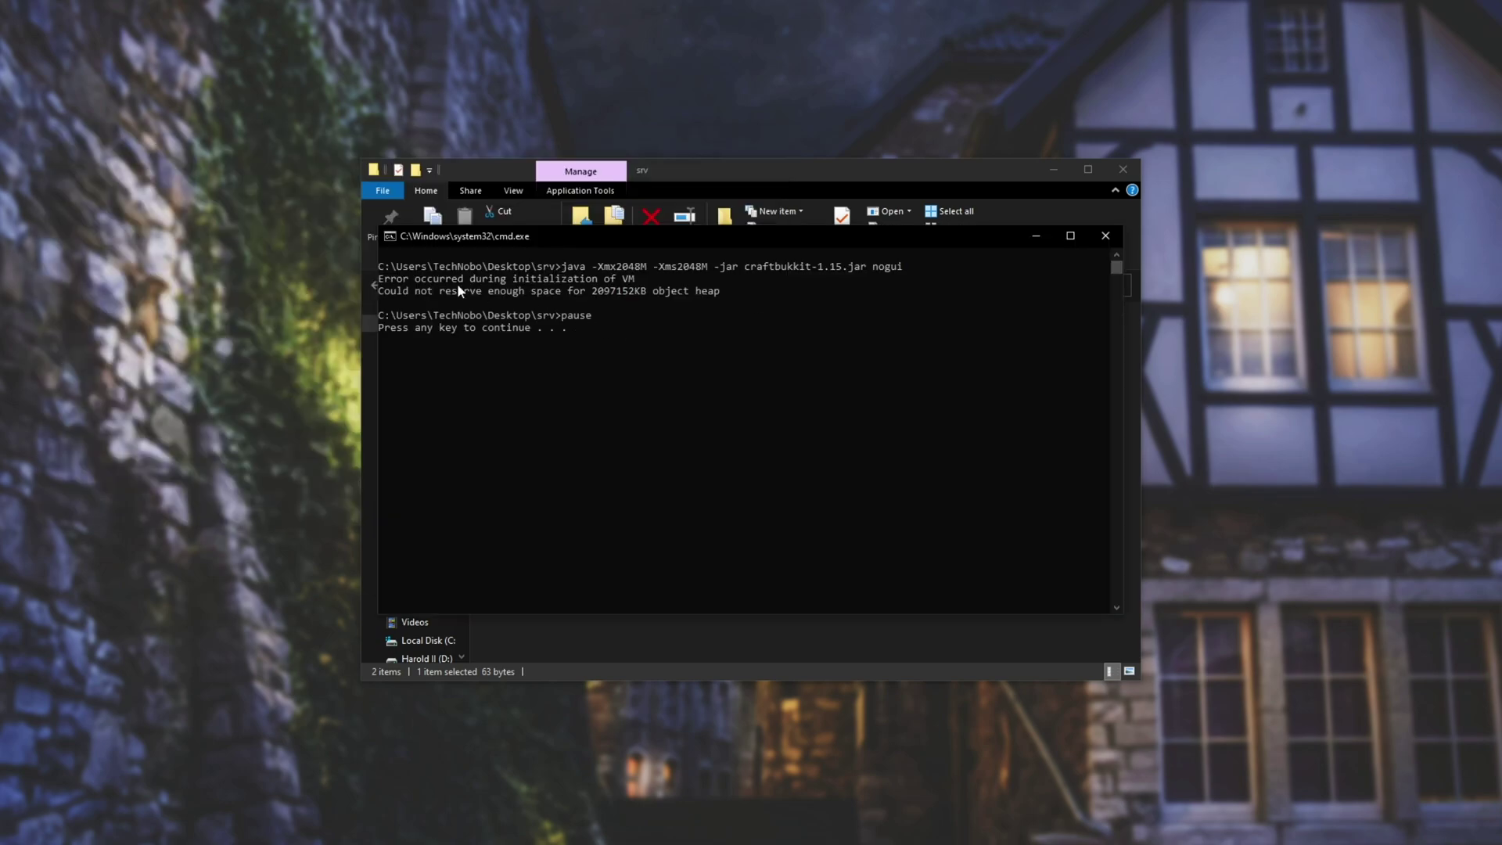
drag(380, 279, 632, 279)
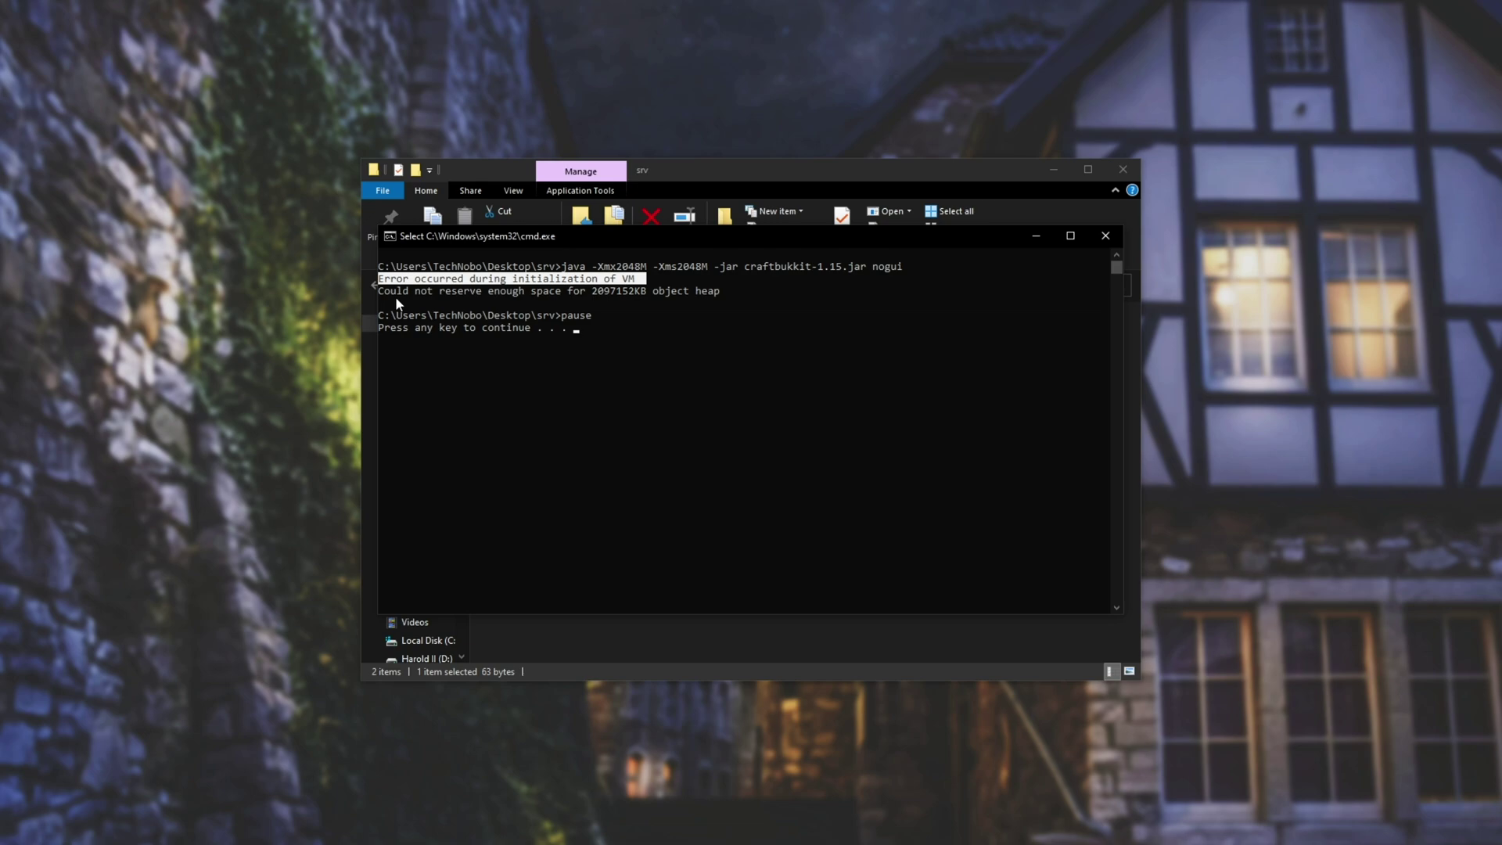
drag(396, 294, 889, 293)
click(582, 291)
drag(583, 292, 703, 294)
click(704, 292)
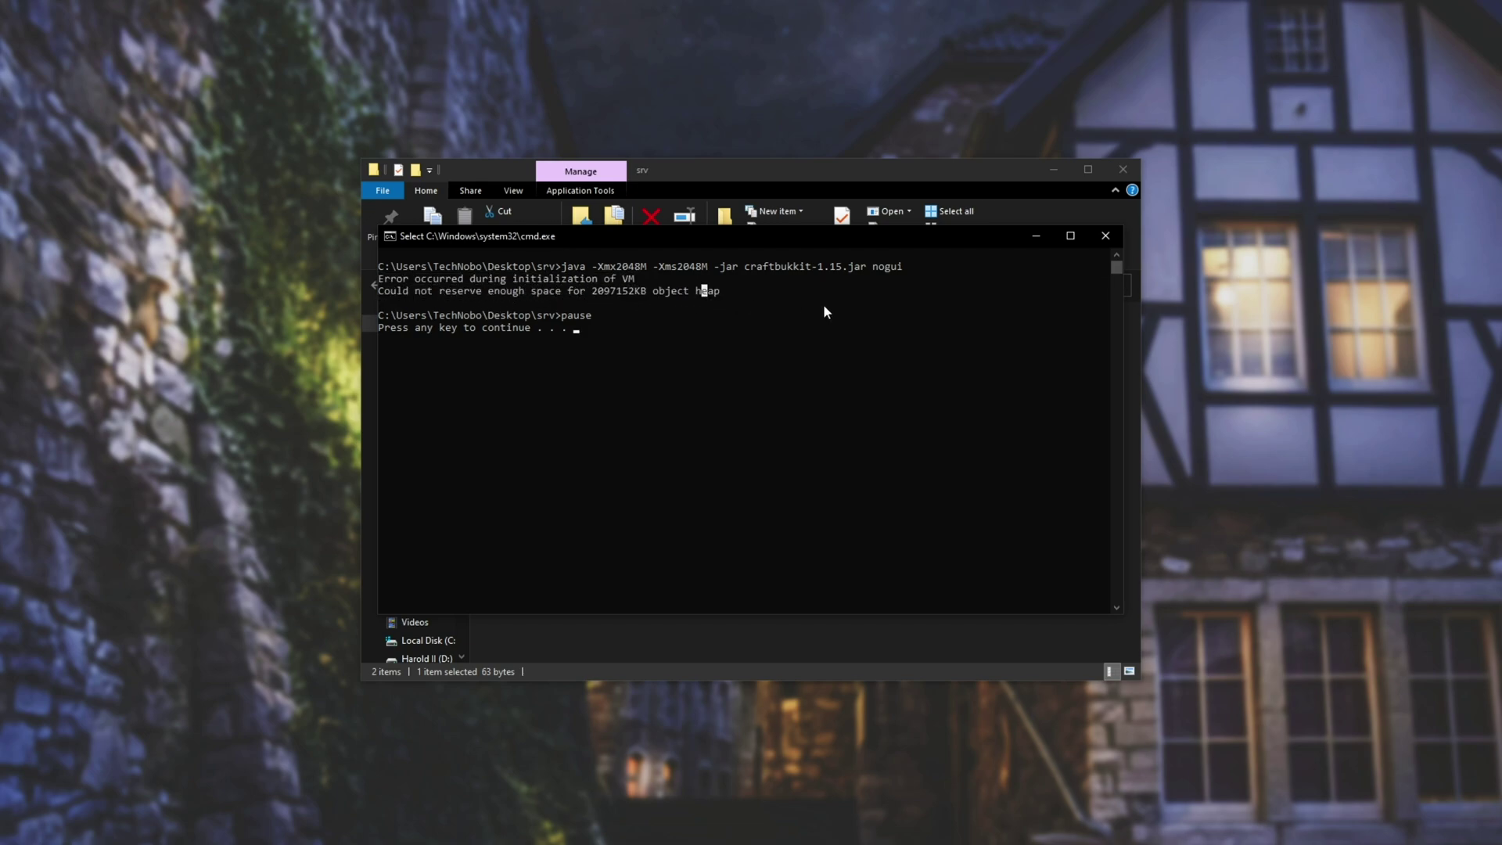
click(1105, 236)
Step: Change start.bat's maximum memory from -Xmx2048M to -Xmx4G and save it
key(alt+Tab)
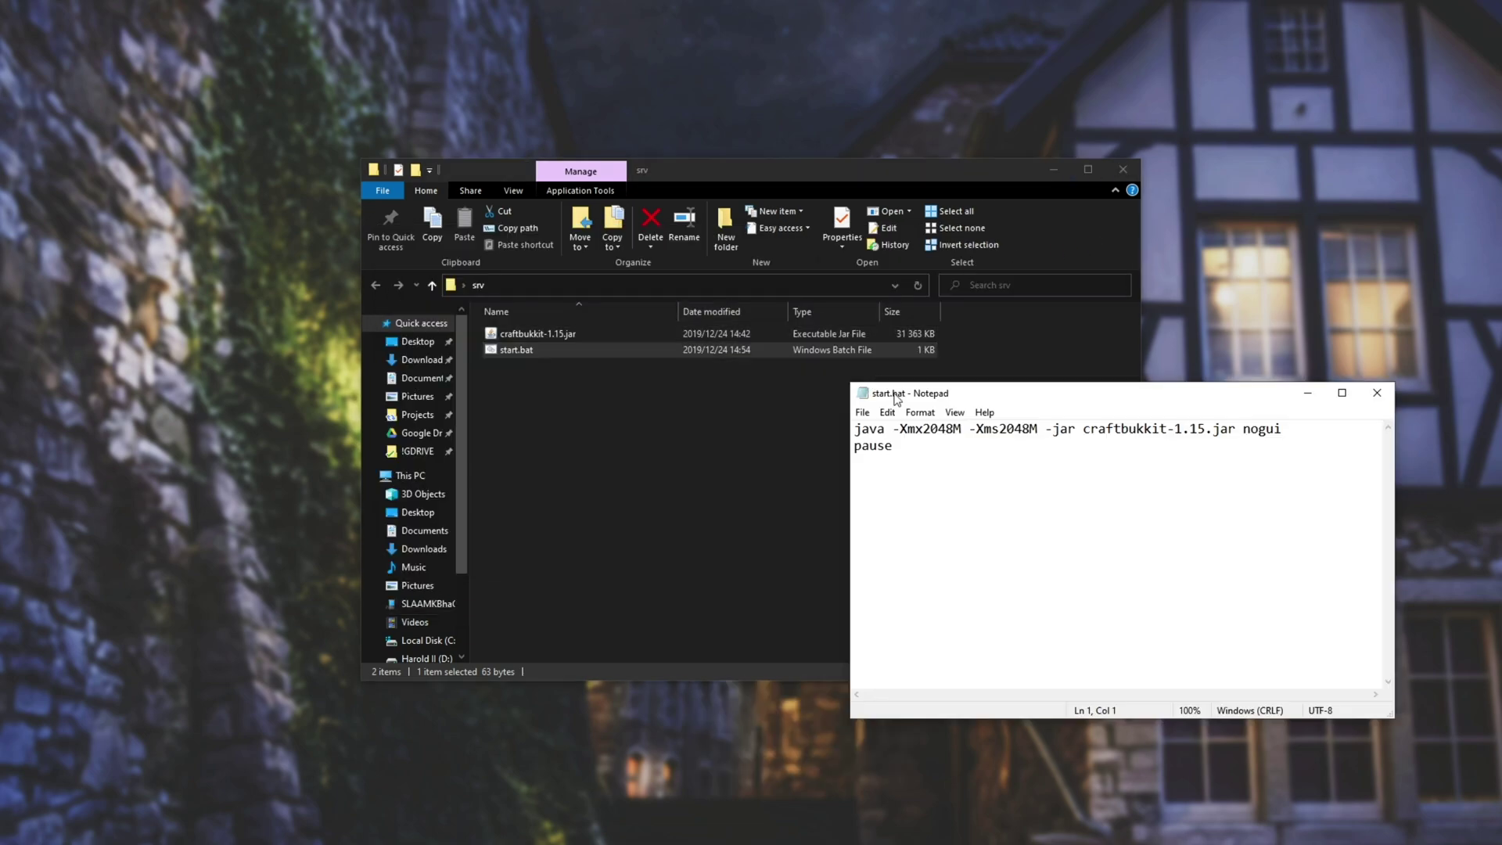
drag(897, 399, 588, 298)
text(4G)
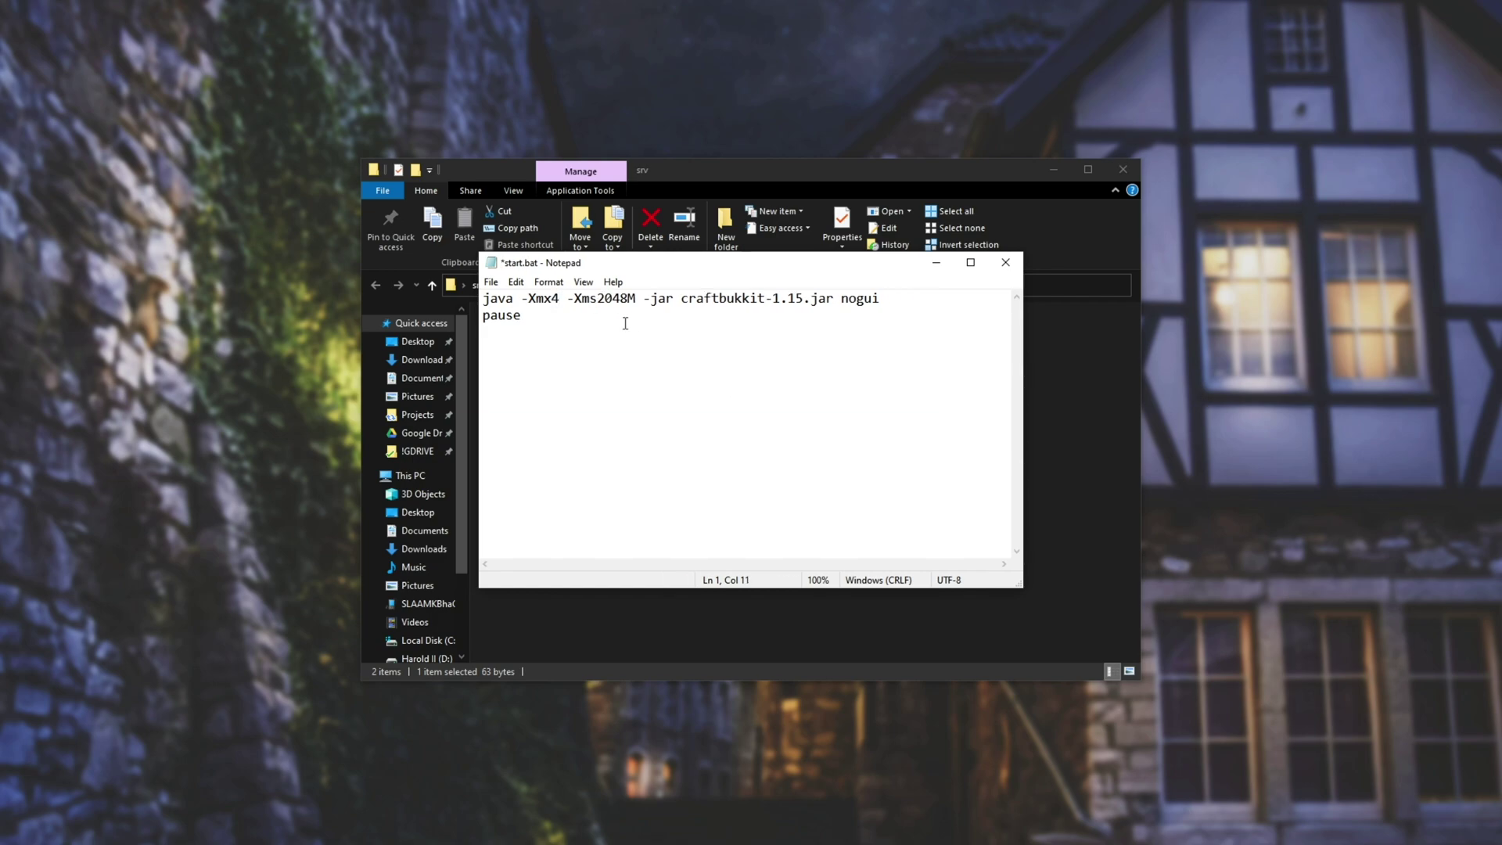
key(ctrl+s)
click(1005, 262)
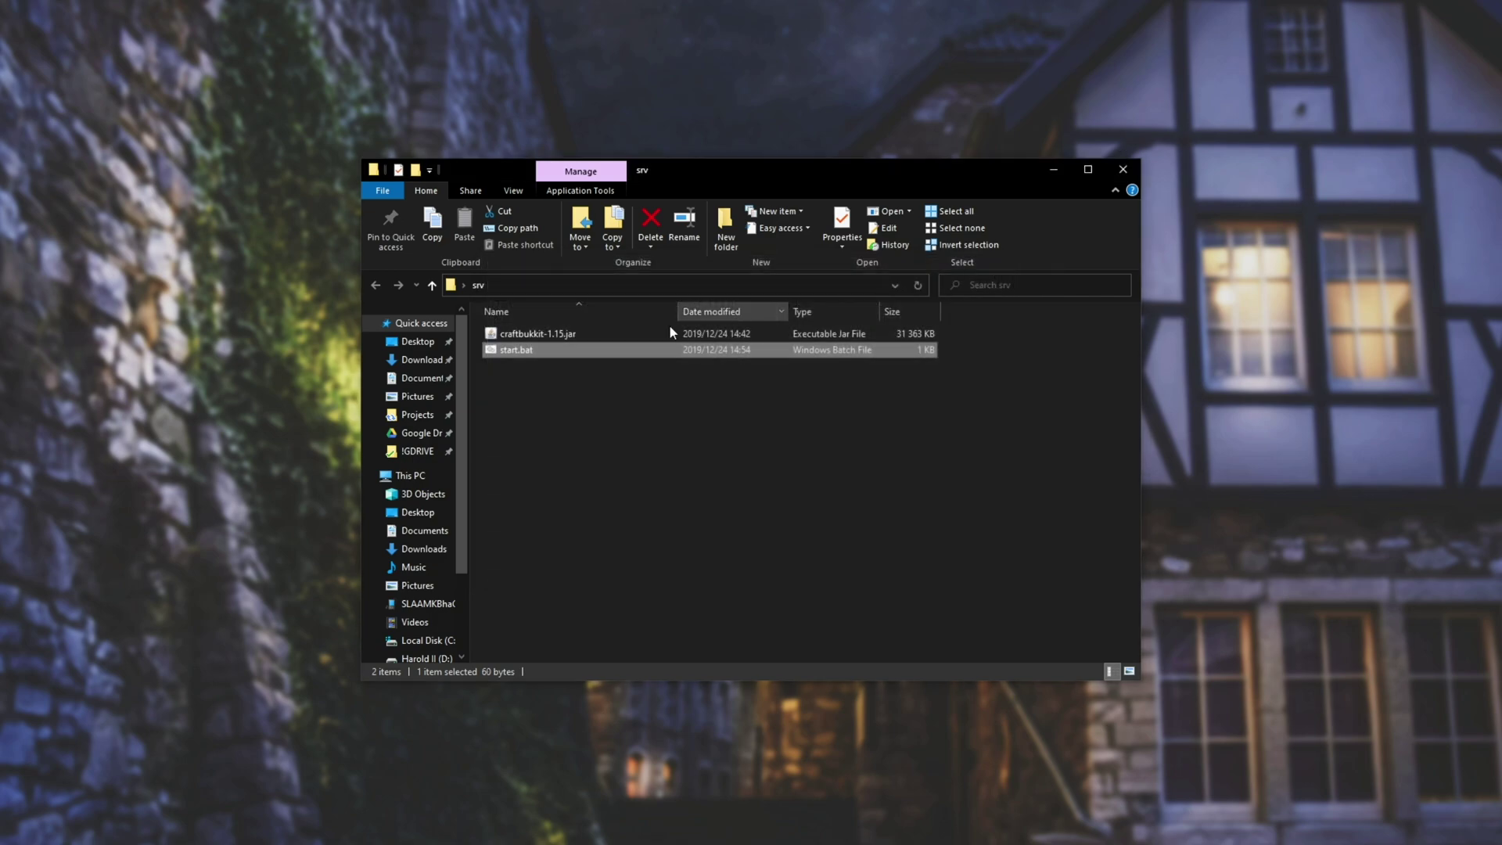
double_click(611, 345)
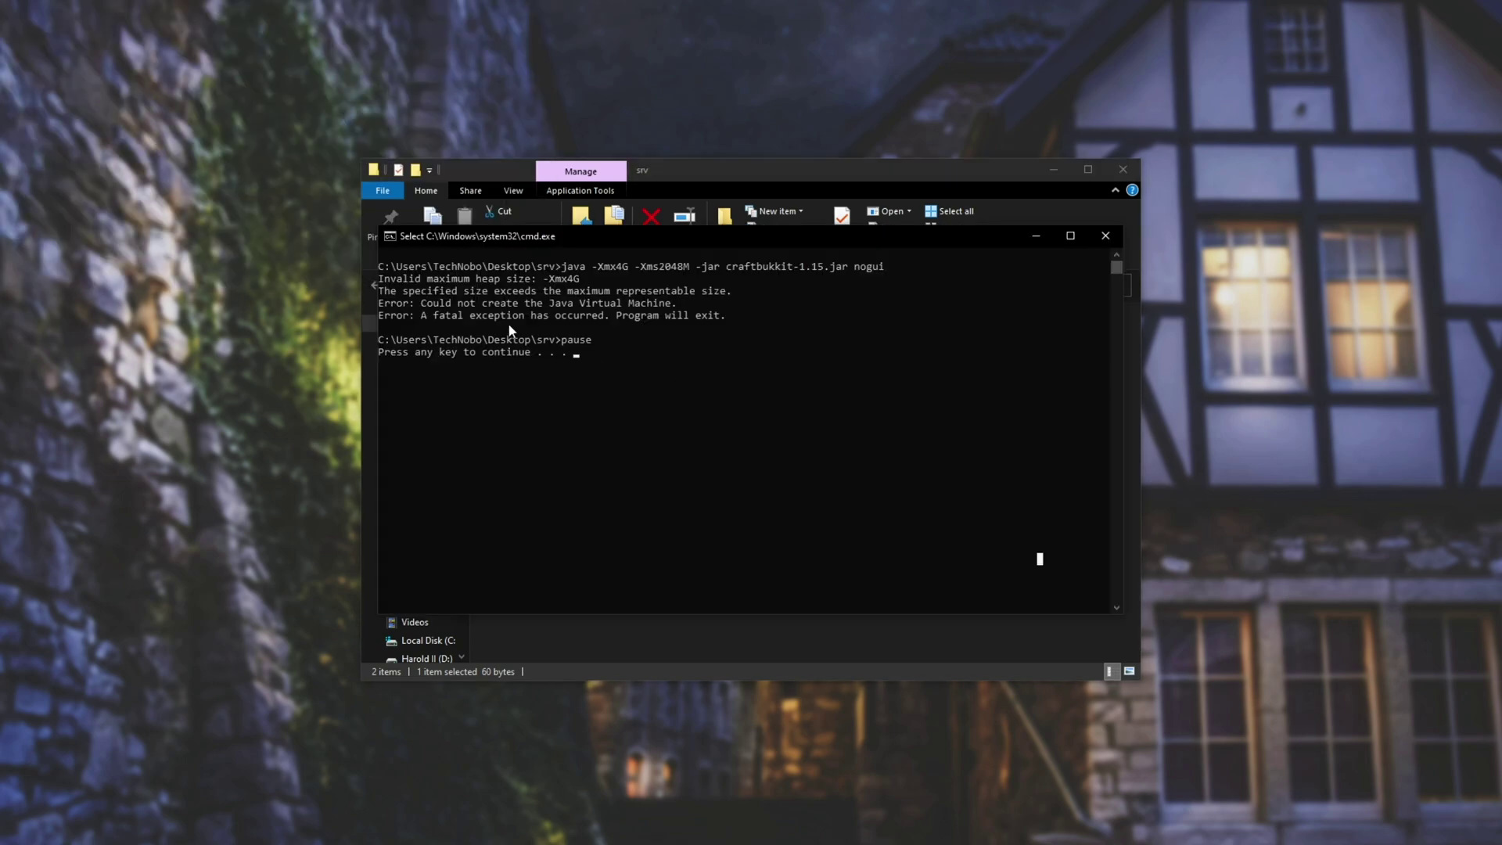
drag(428, 284, 587, 284)
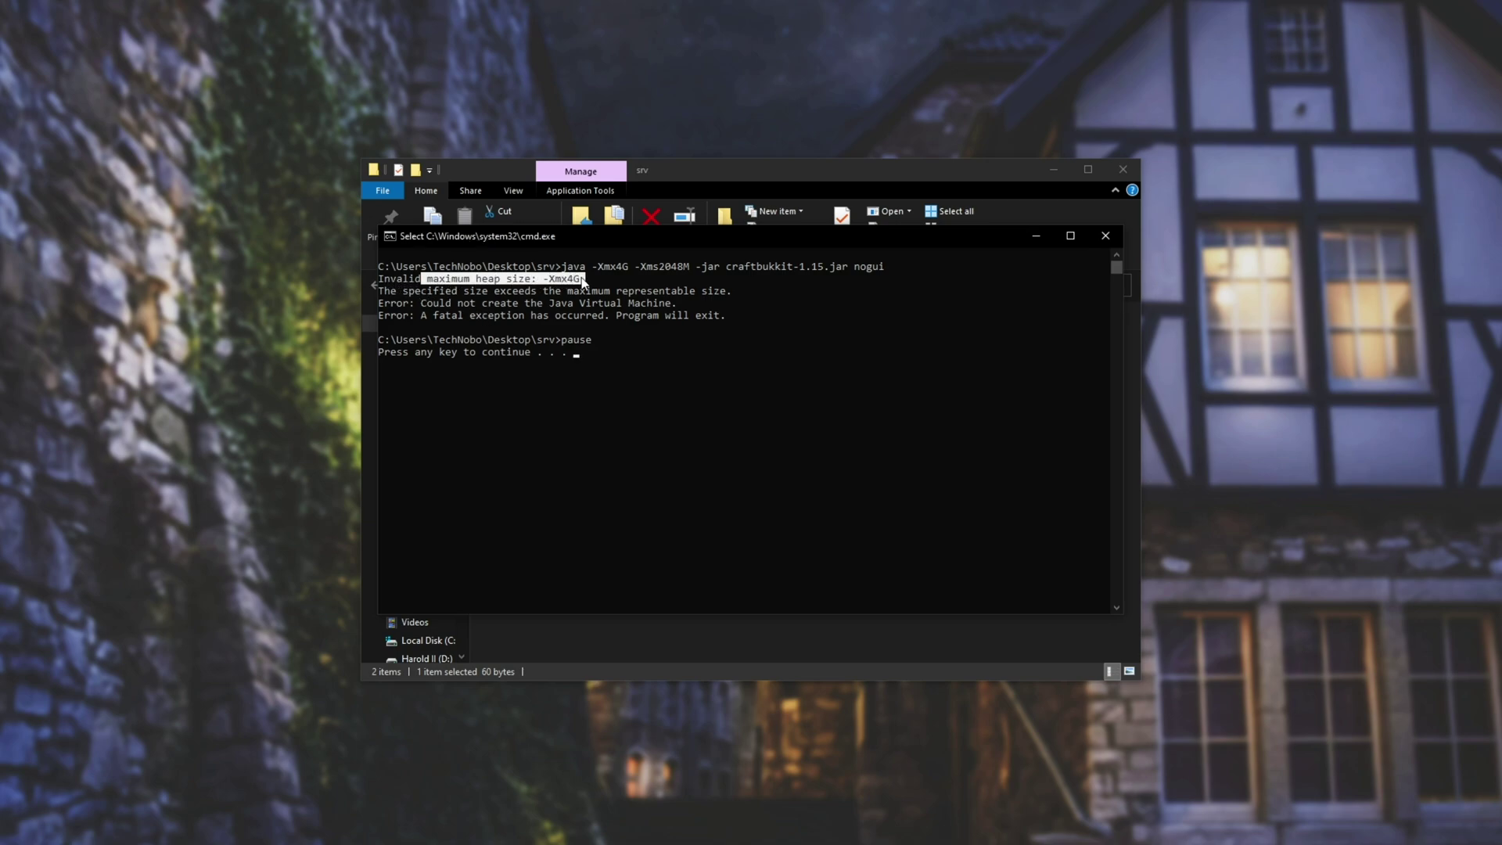
drag(379, 291, 728, 298)
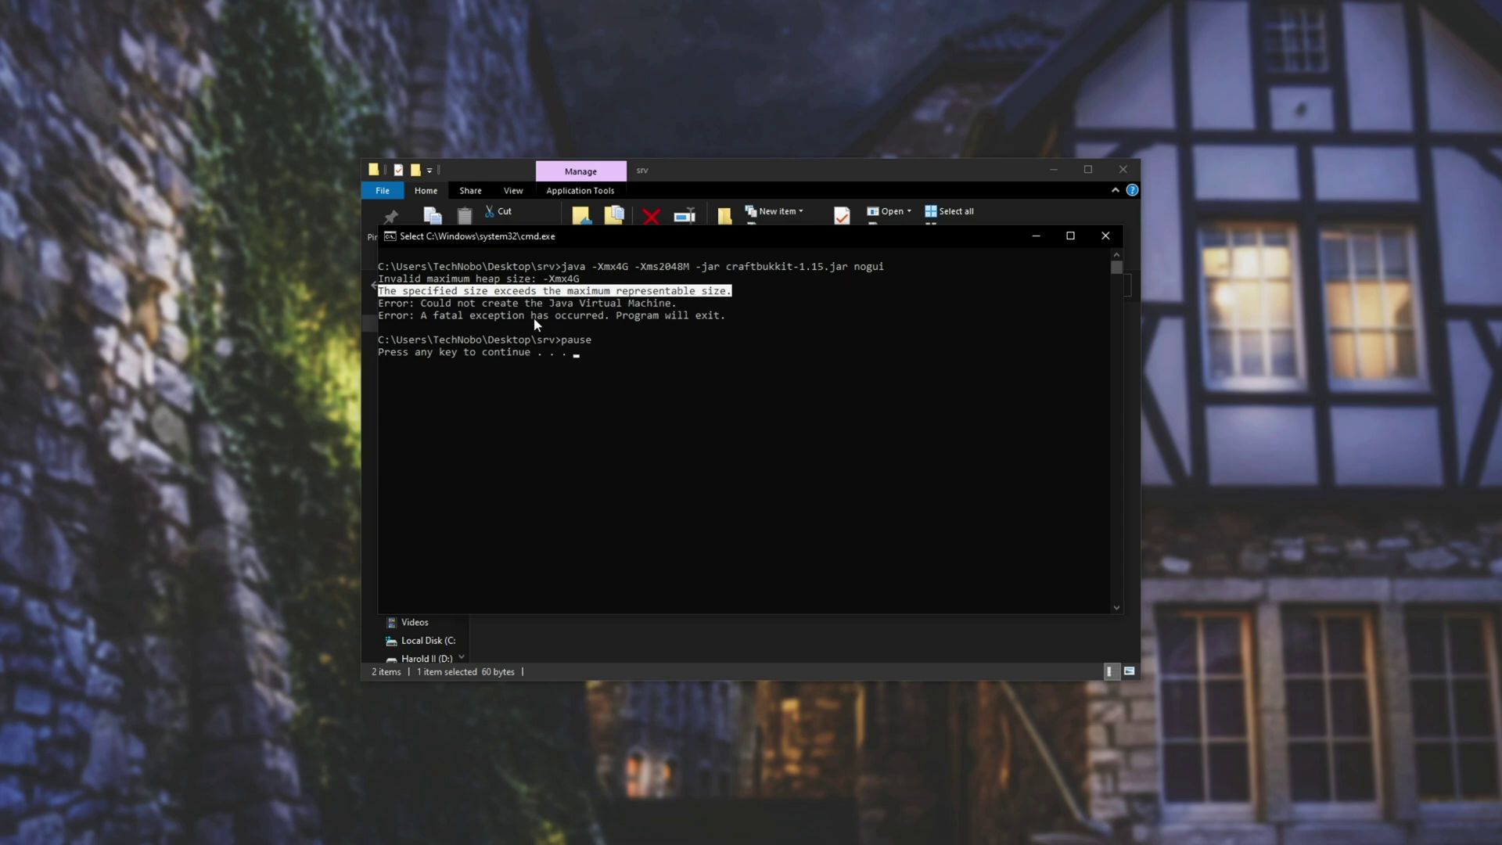
drag(417, 303, 479, 305)
mouse_move(587, 306)
mouse_down()
mouse_move(638, 291)
mouse_move(560, 316)
mouse_up()
drag(413, 315, 570, 329)
click(721, 341)
right_click(708, 396)
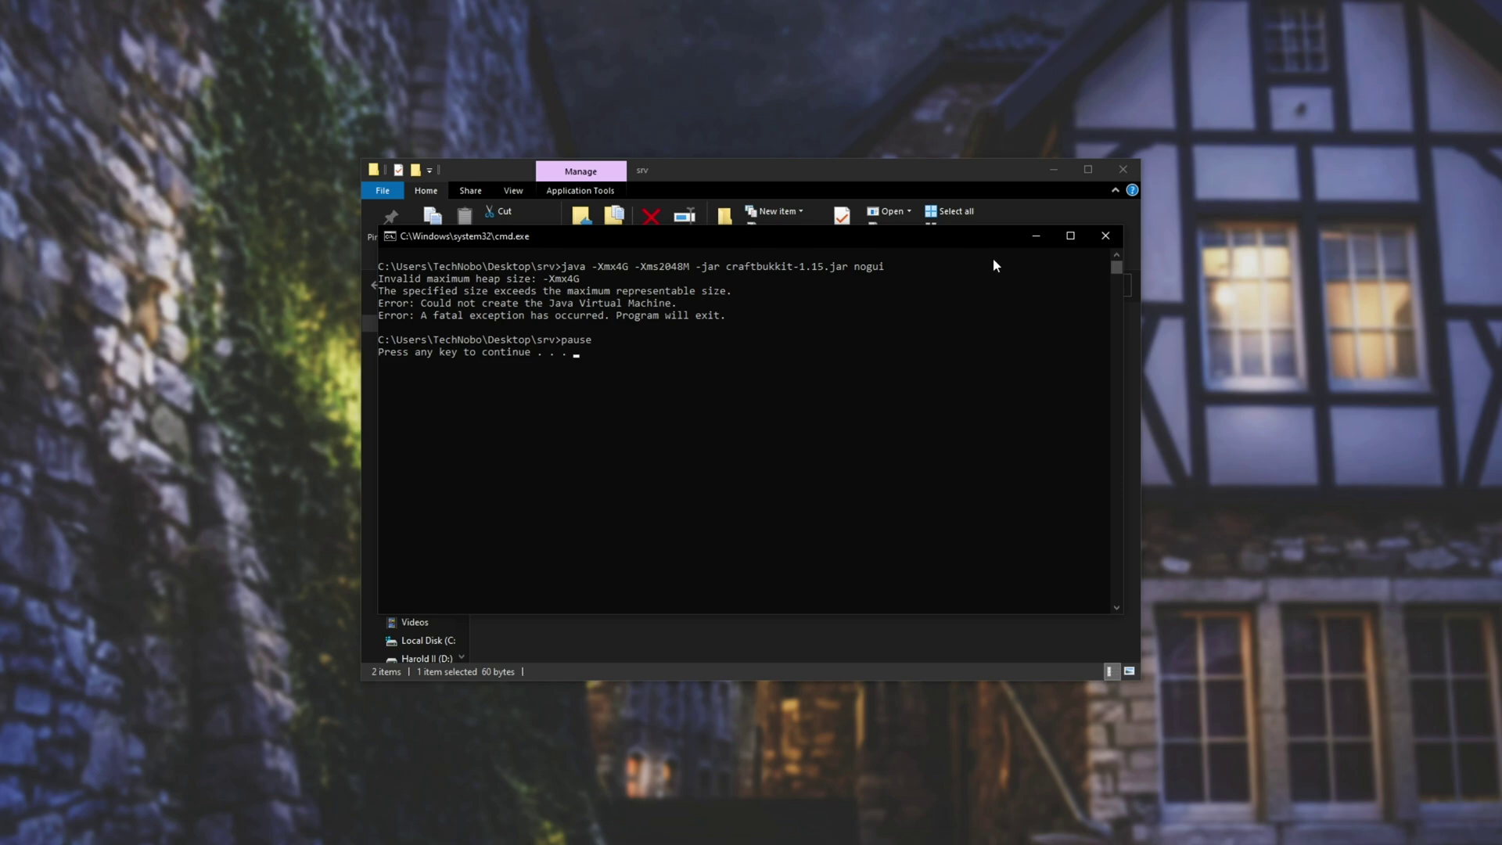
Step: Close the console and start the 64-bit Java installation in Java Setup
click(1103, 237)
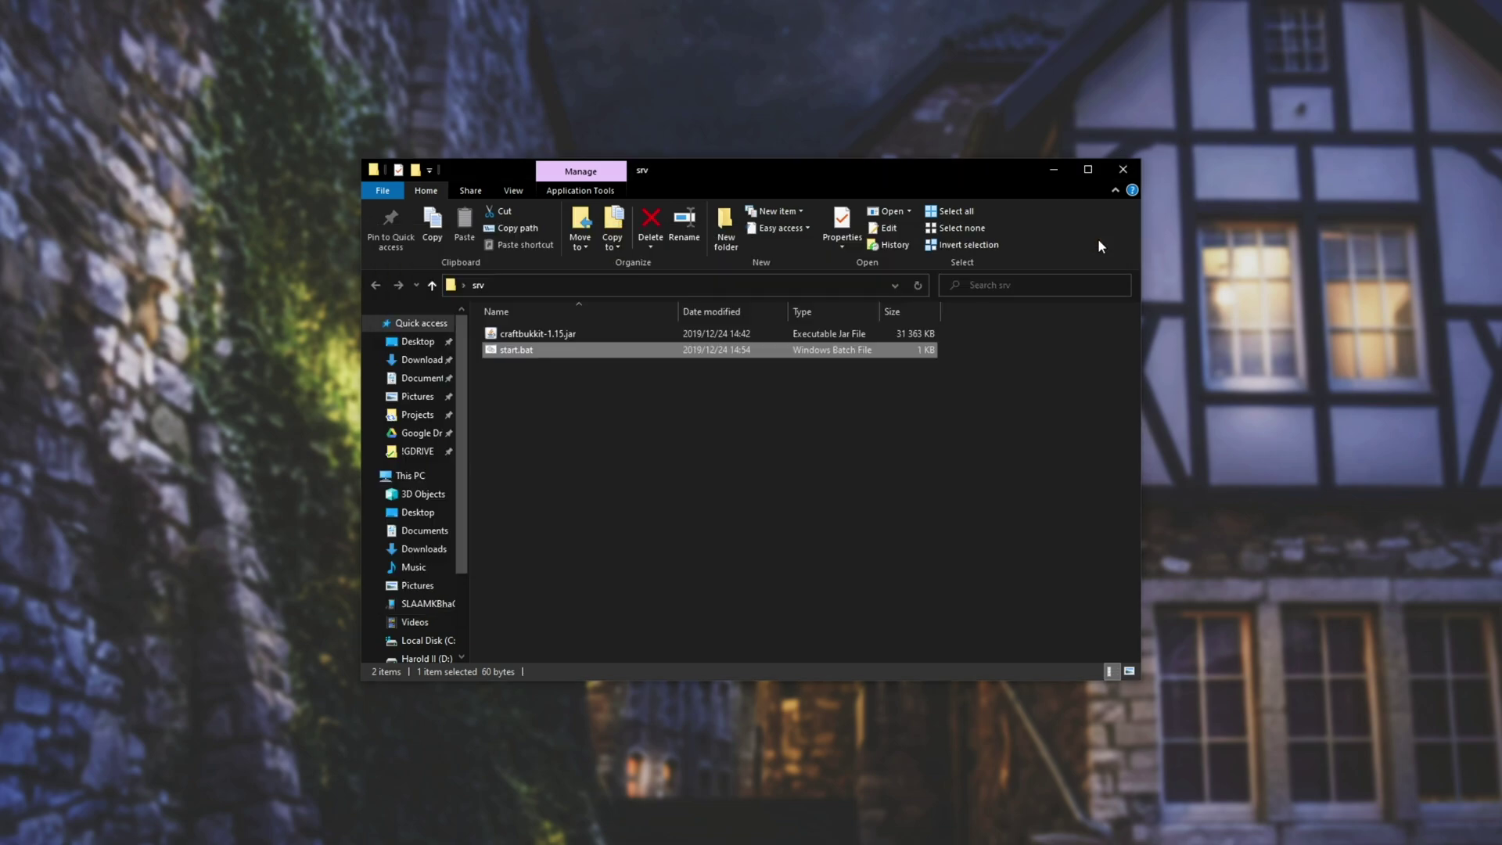
click(753, 447)
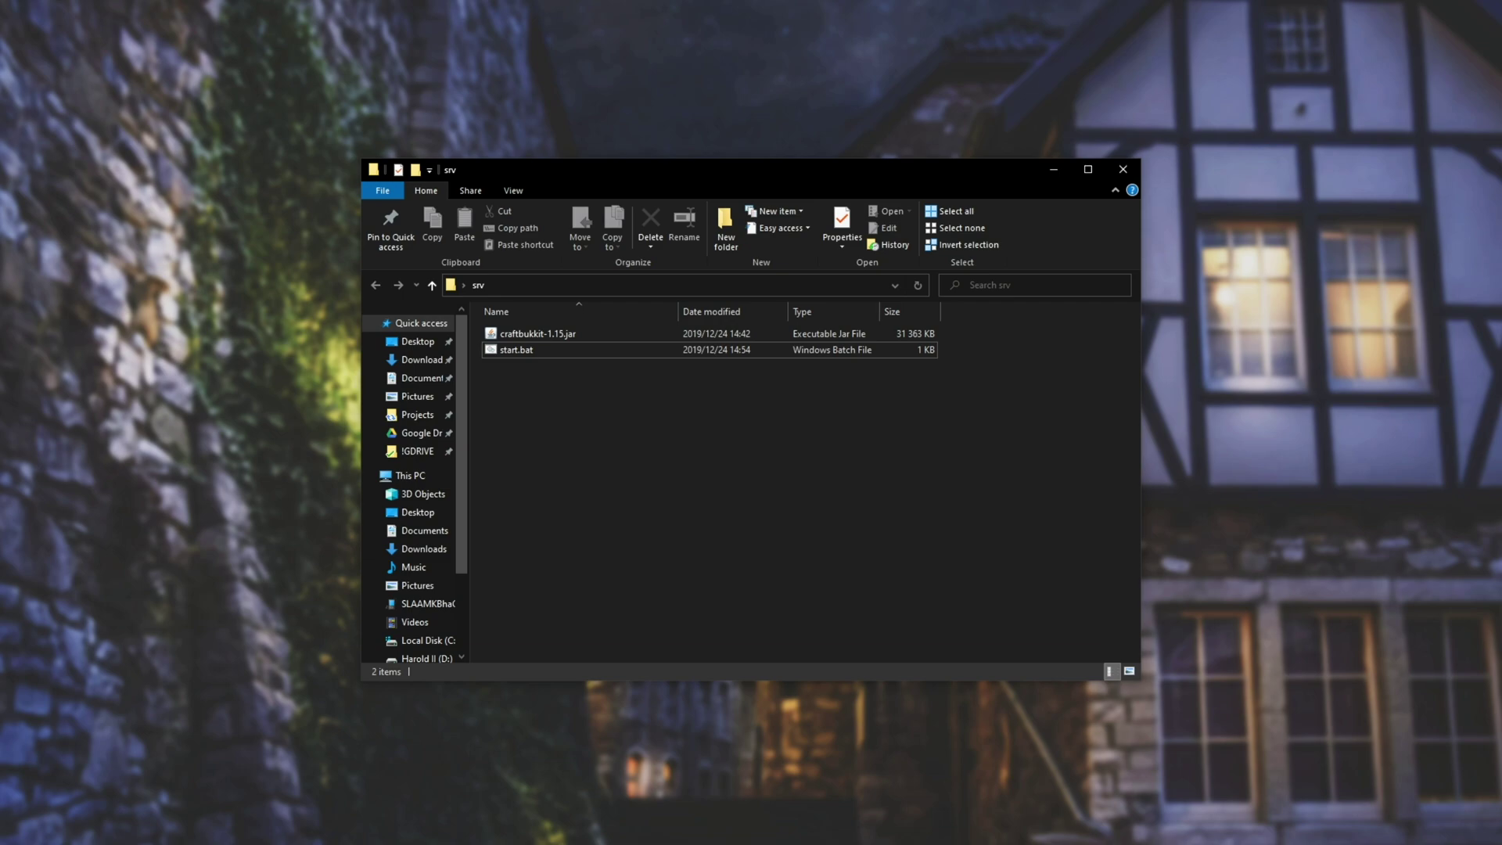
click(866, 544)
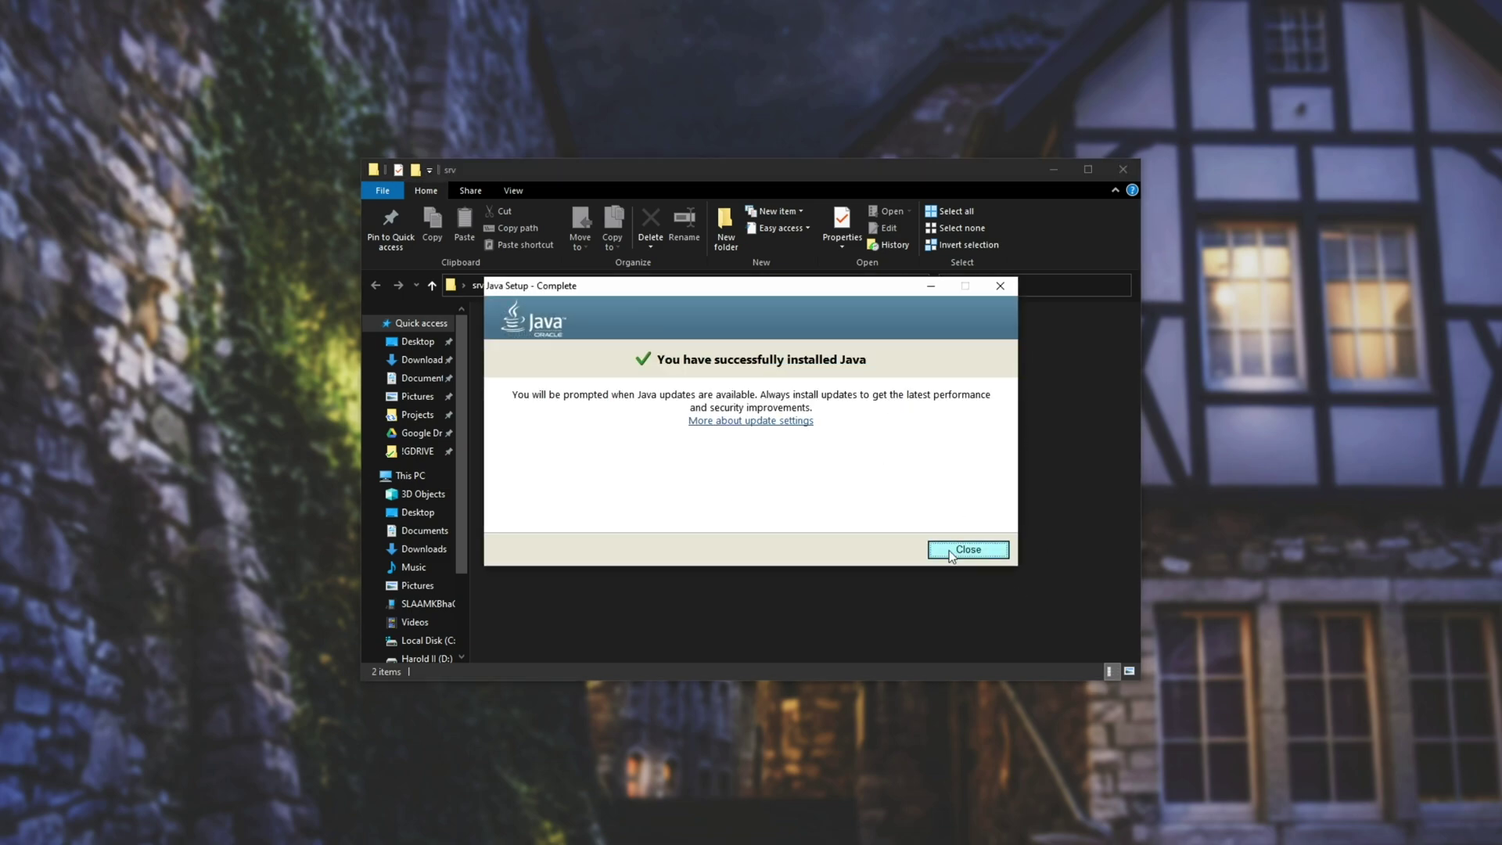
Step: Close the Java installer and run start.bat with 4G memory, checking the outdated-build message
click(947, 555)
double_click(584, 354)
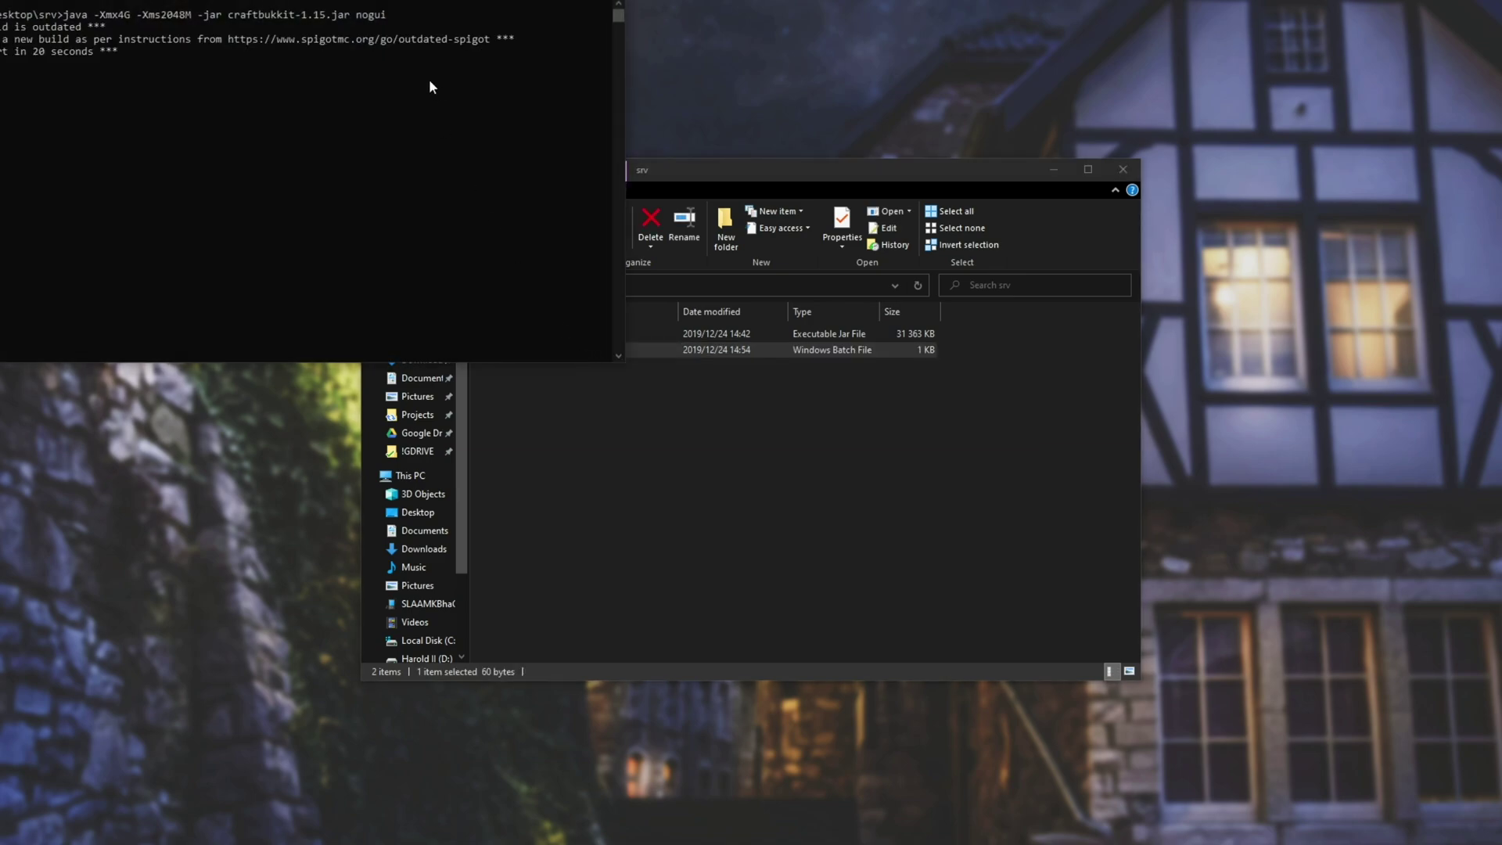
click(428, 80)
key(Escape)
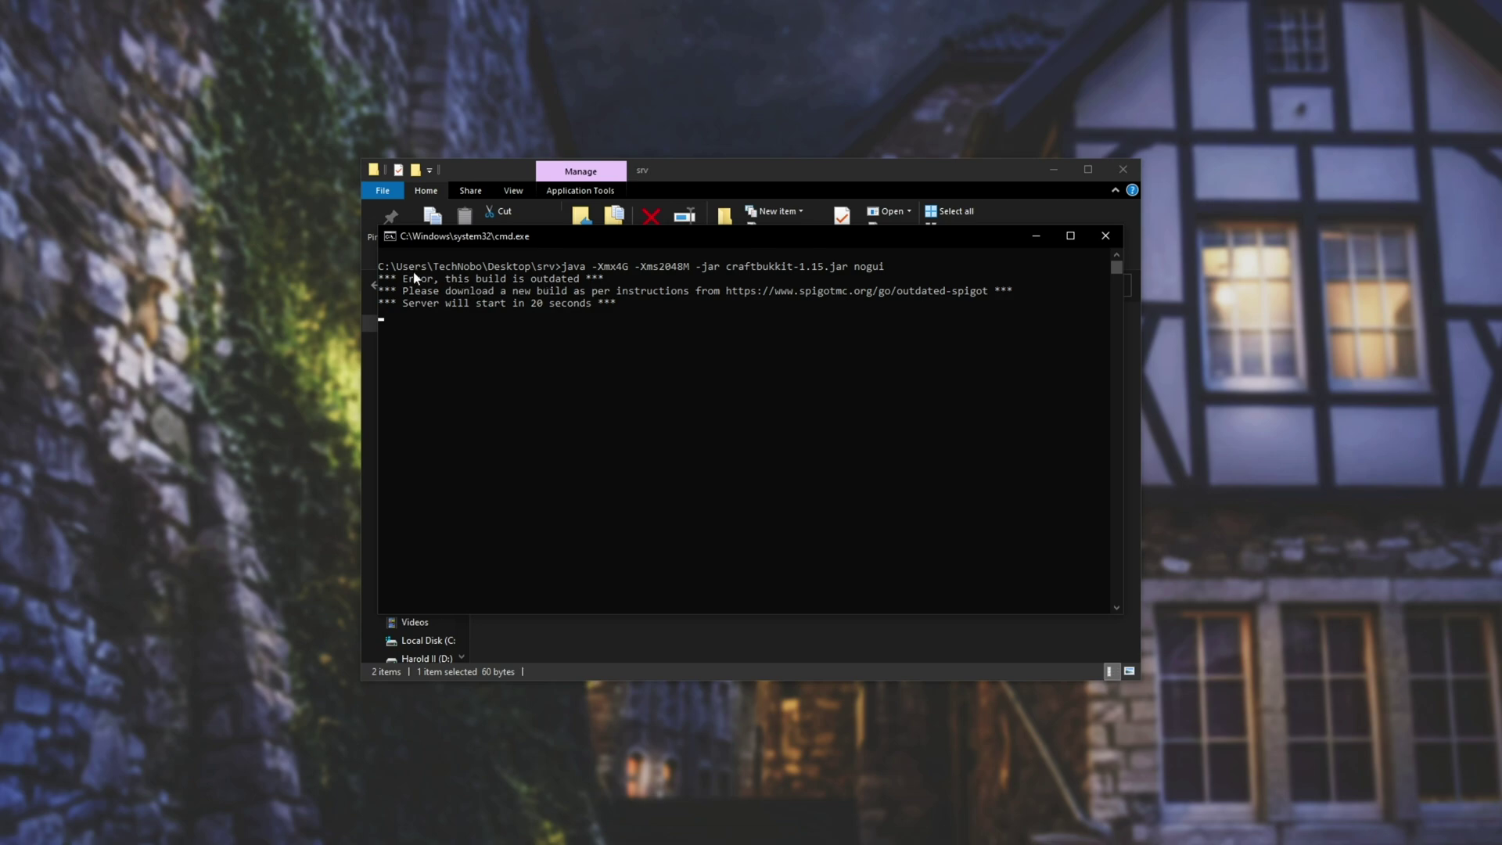
drag(388, 279, 588, 280)
key(Escape)
click(1104, 237)
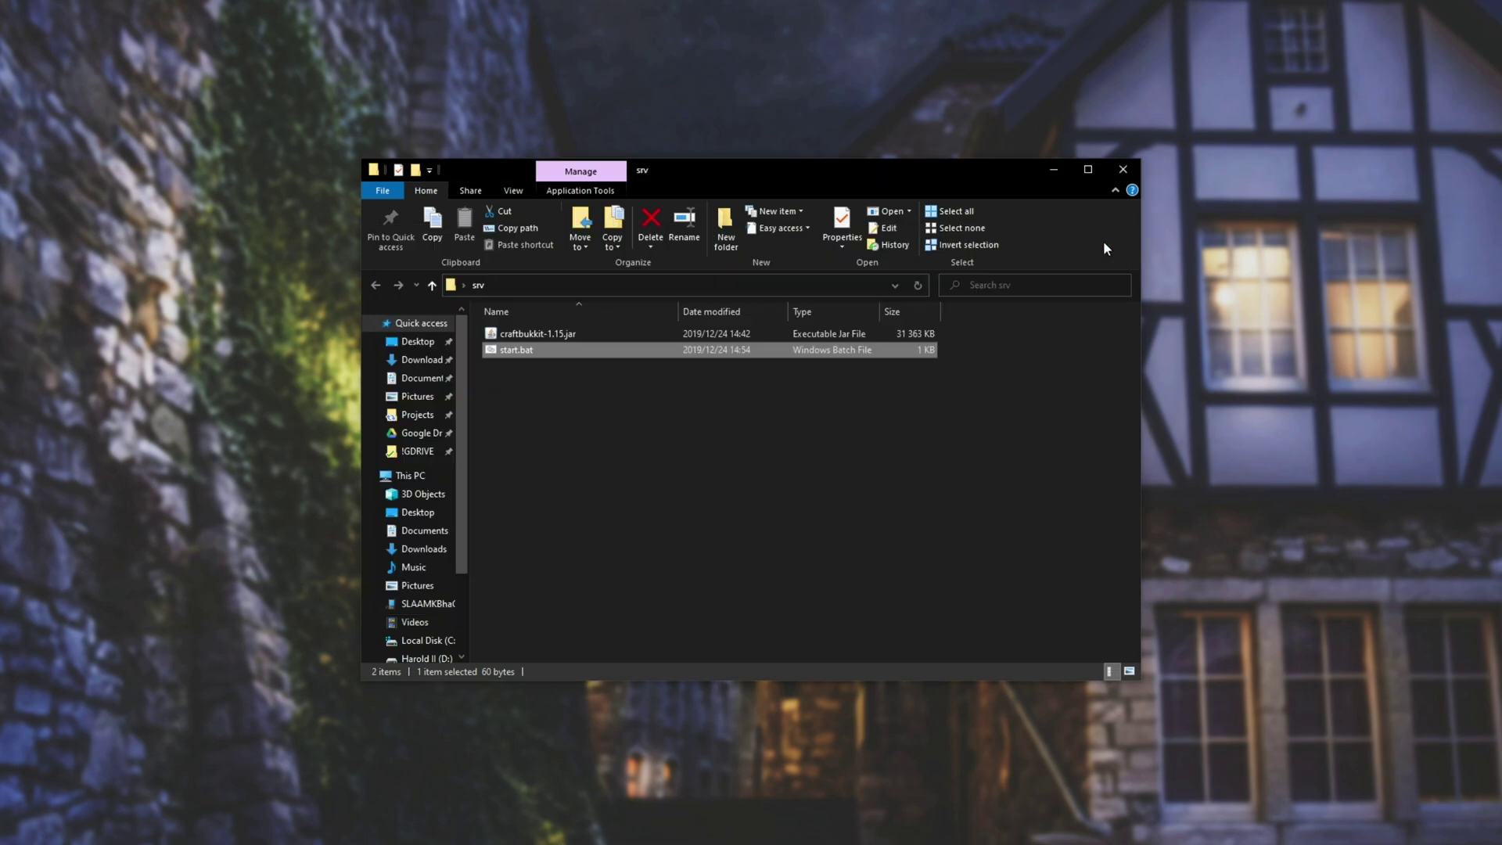
click(883, 412)
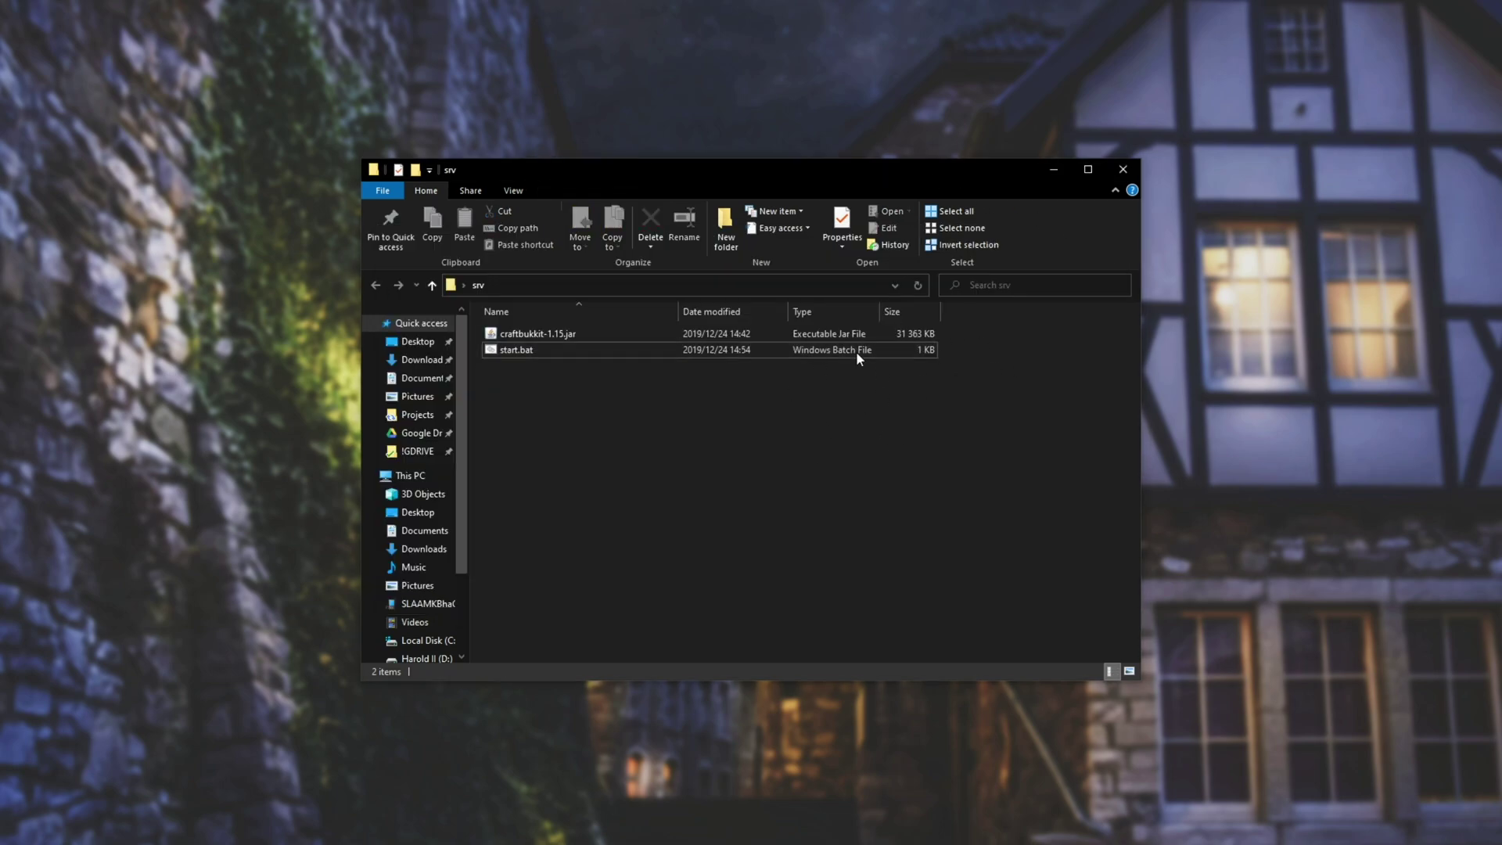